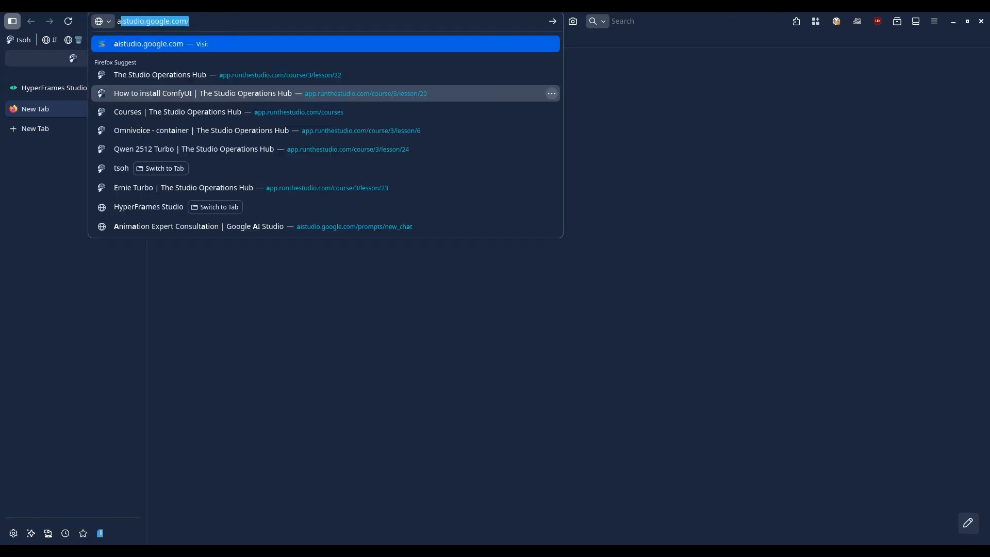
# Open the Google AI Studio playground at aistudio.google.com and close the leftover welcome page tab
pyautogui.press('Right')
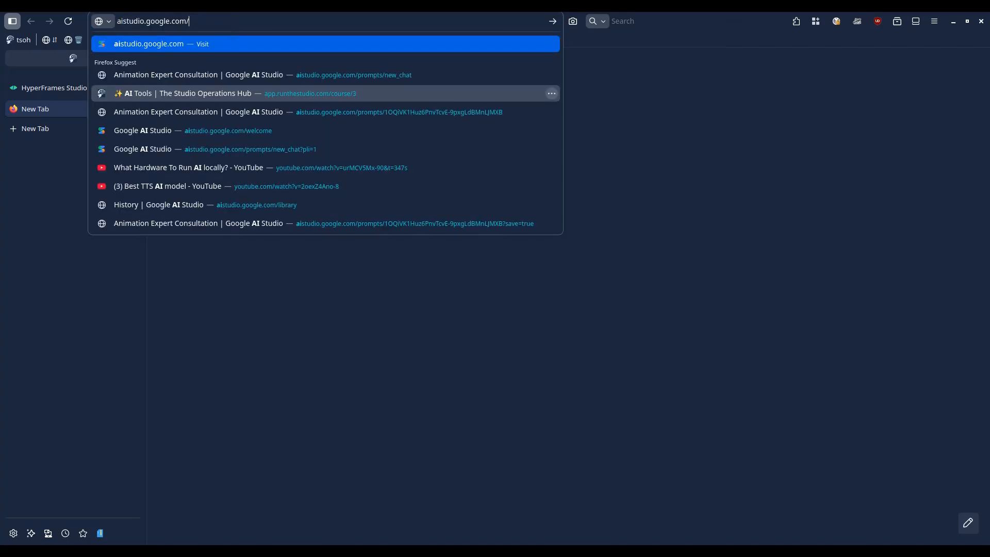
pyautogui.press('Return')
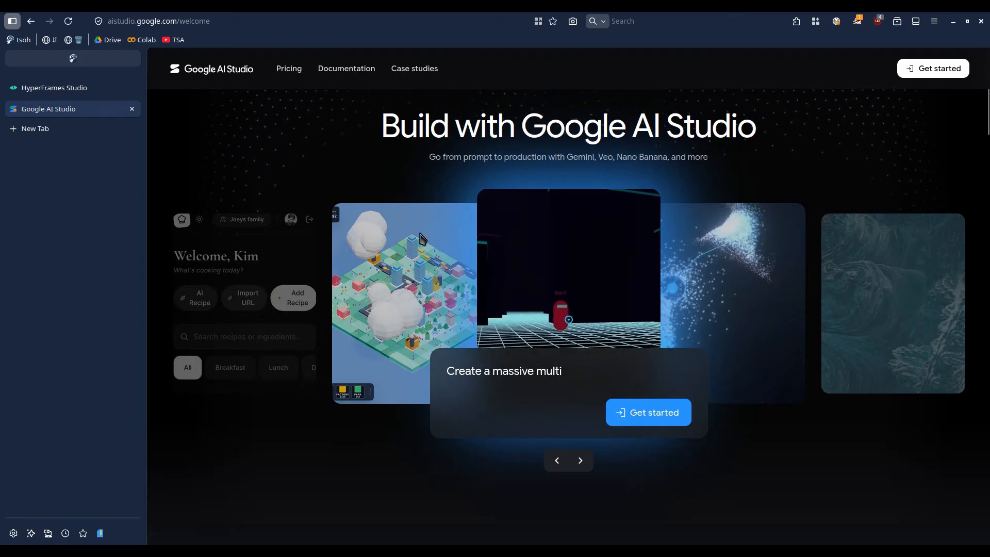
pyautogui.click(622, 413)
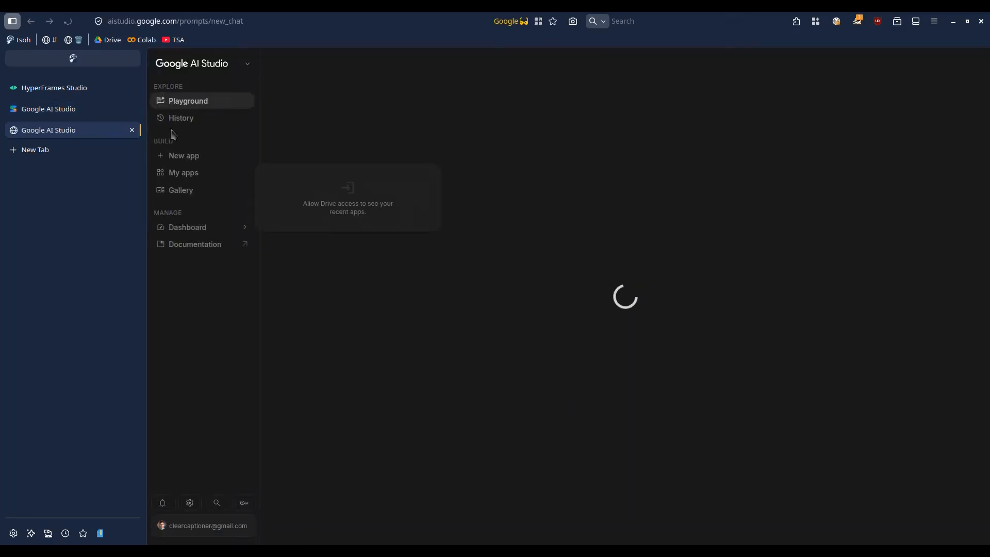
pyautogui.click(133, 110)
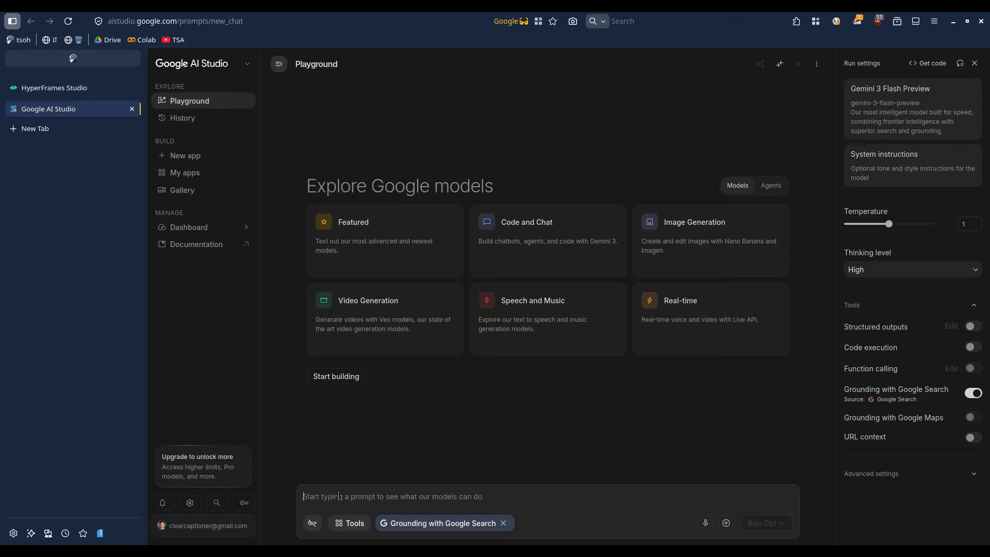
# Try to run the copied Hyperframes setup prompt with its HTML template in the playground, and reload the page
pyautogui.hotkey('ctrl', 'v')
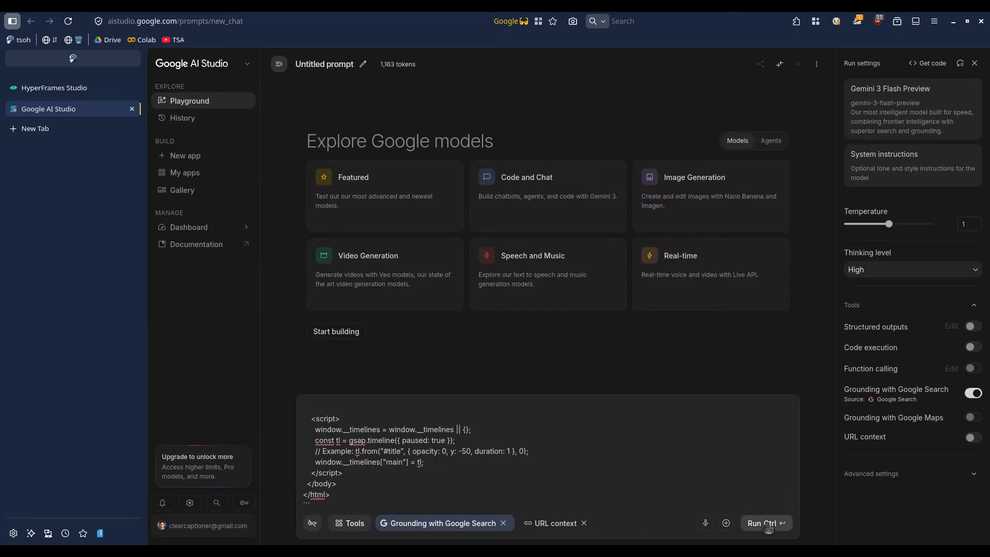
pyautogui.click(767, 523)
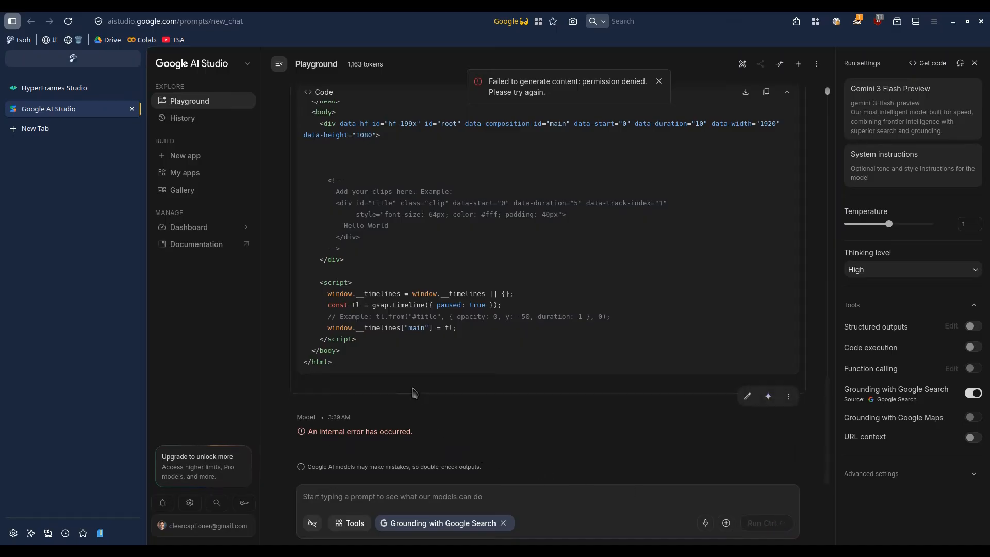
pyautogui.click(68, 21)
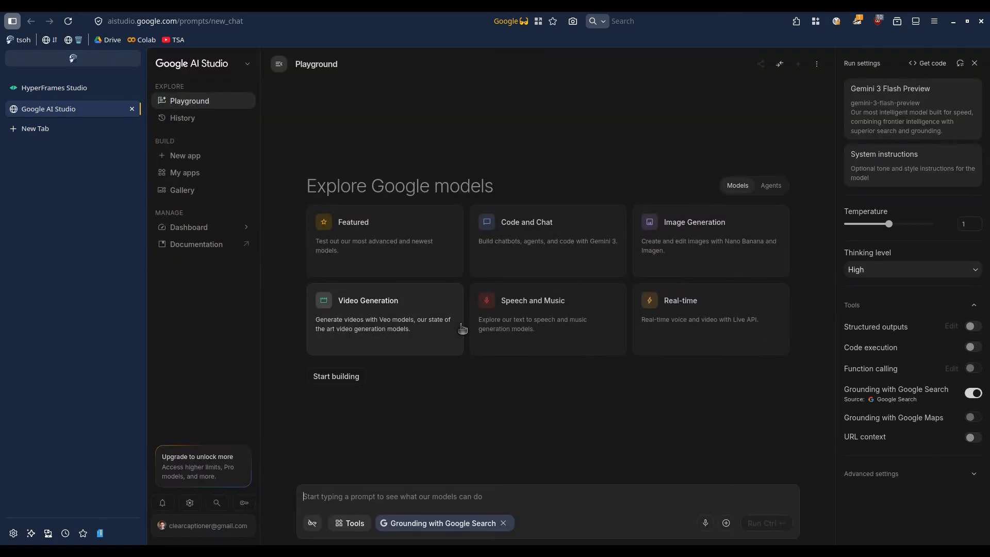
# Run the copied Hyperframes setup prompt, followed by the prompt for a futuristic neon lower third with tech-style animation that stays on screen for 3 seconds
pyautogui.hotkey('ctrl', 'v')
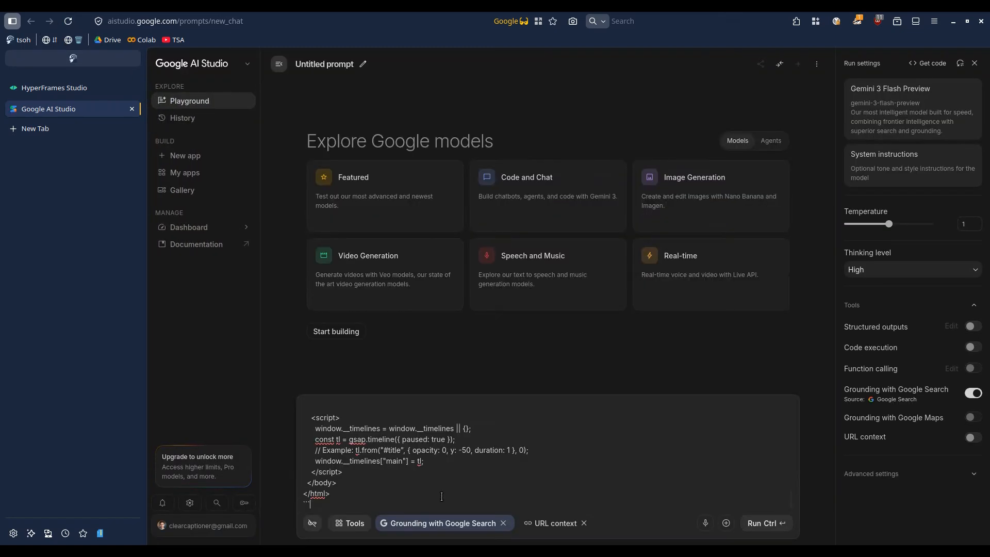
pyautogui.click(762, 523)
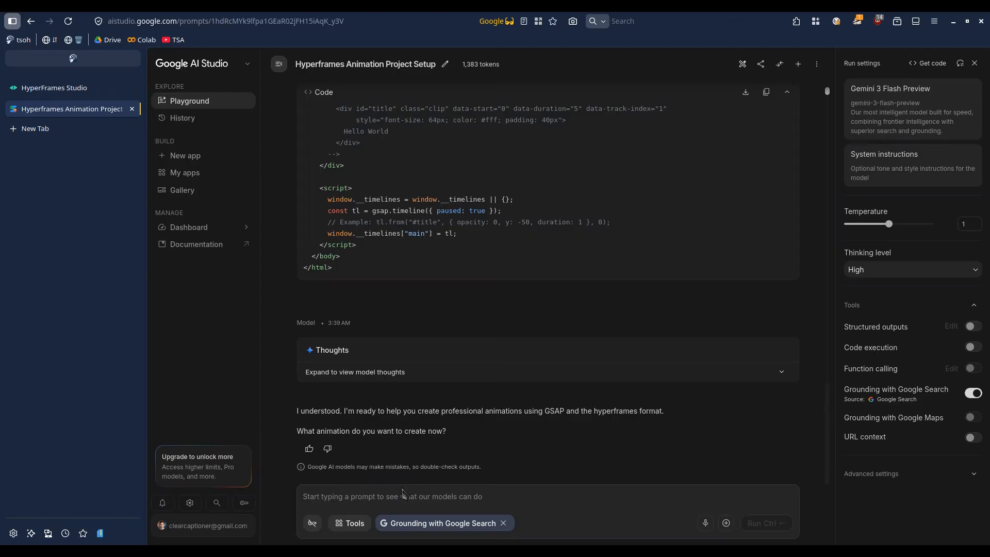
pyautogui.hotkey('ctrl', 'v')
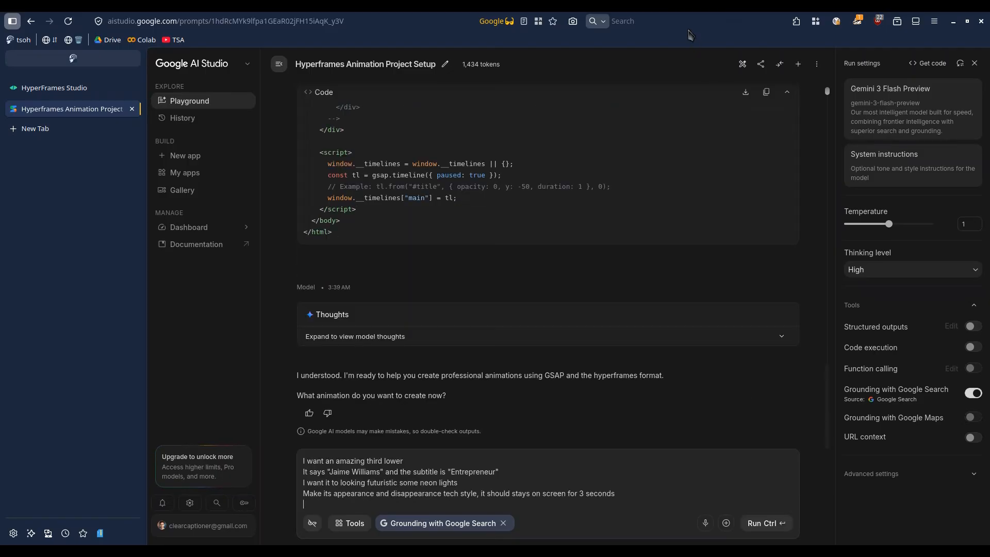
pyautogui.click(759, 524)
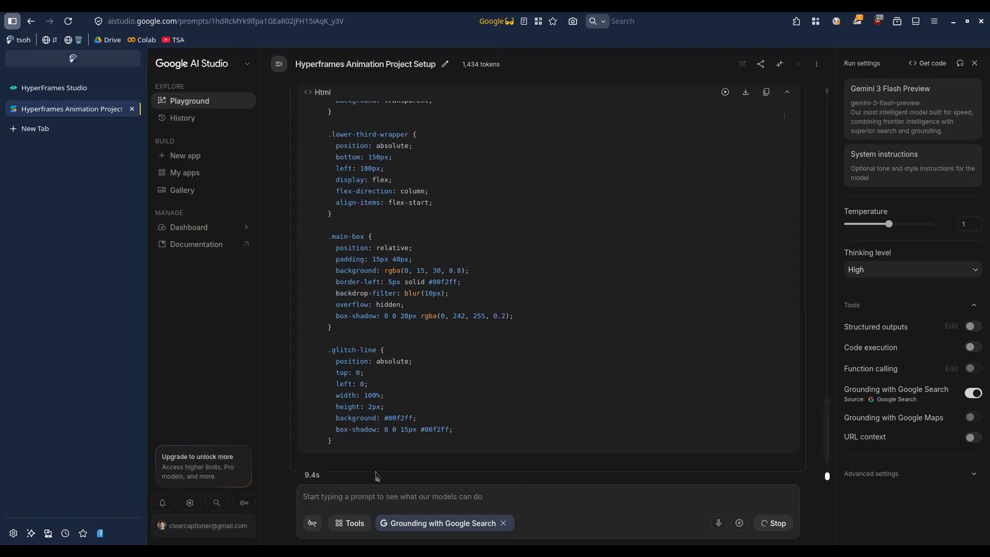
# Copy the generated HTML code and replace the entire contents of index.html in HyperFrames Studio with it
pyautogui.click(767, 94)
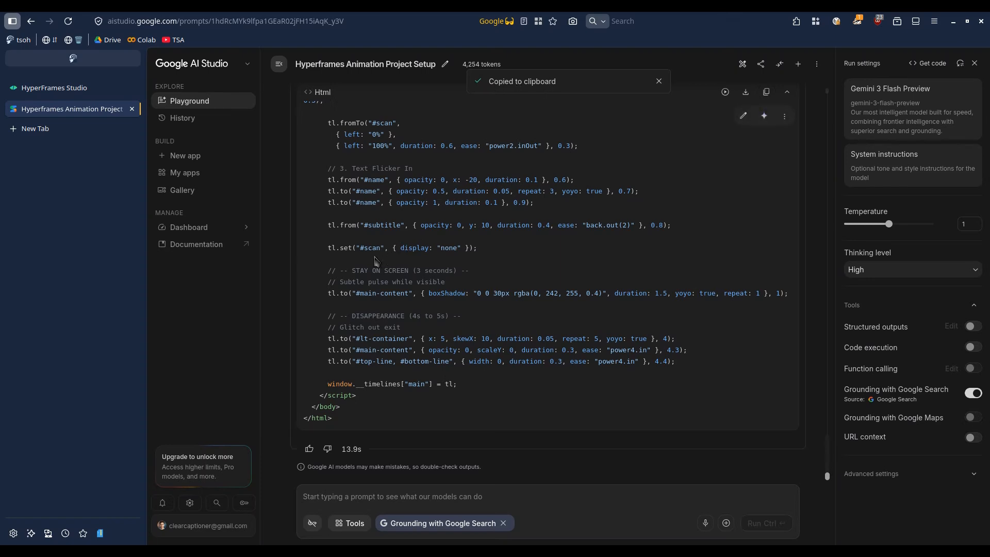
pyautogui.click(46, 90)
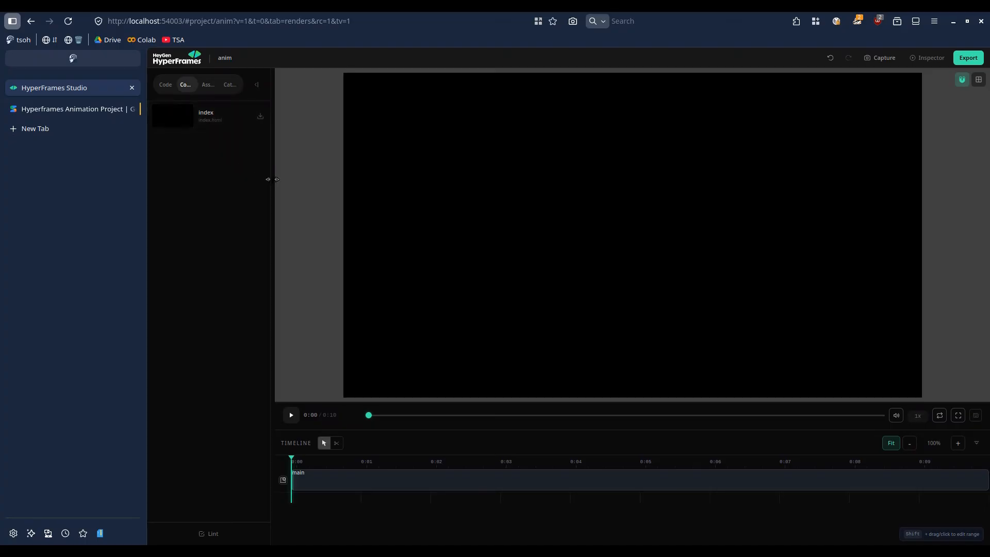
pyautogui.moveTo(272, 179); pyautogui.dragTo(426, 182)
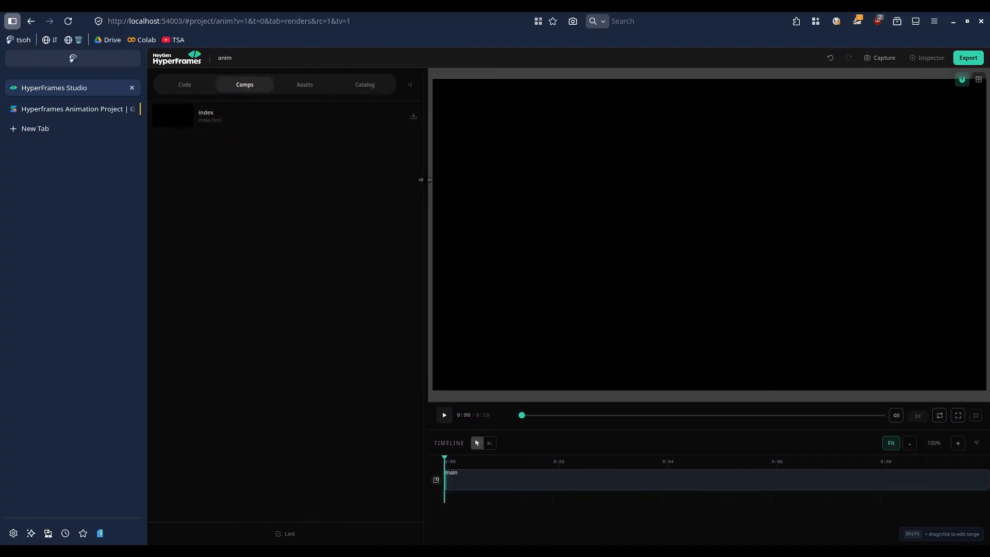
pyautogui.click(185, 86)
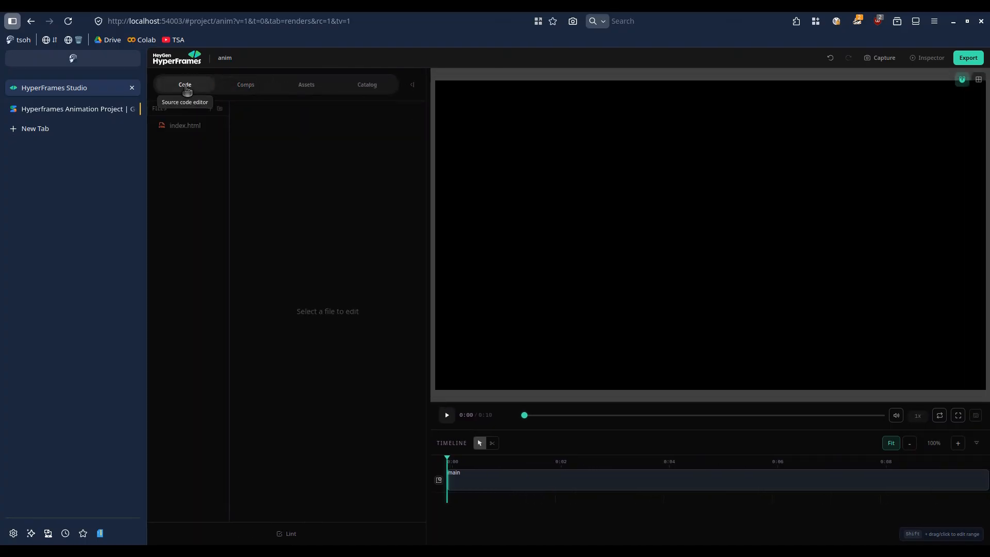
pyautogui.click(191, 129)
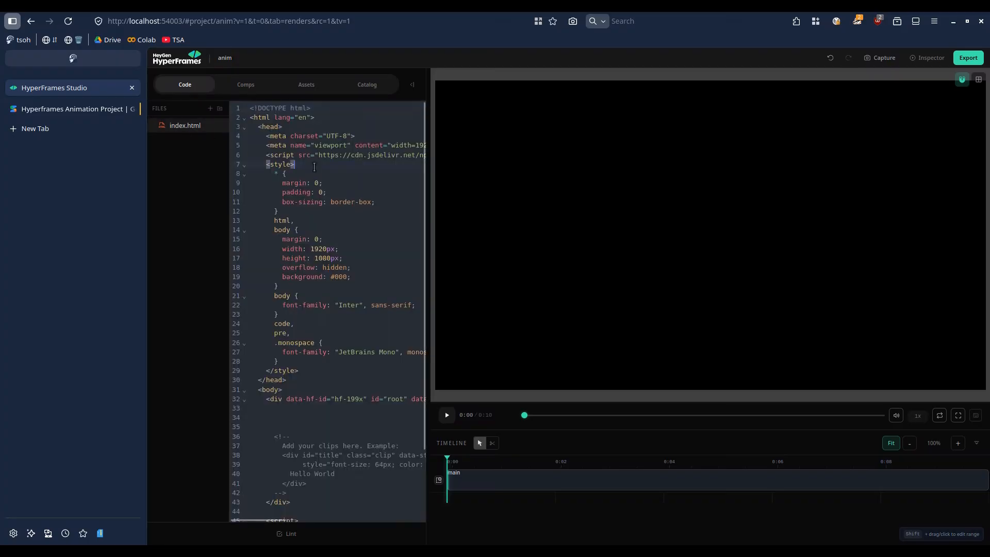
pyautogui.hotkey('ctrl', 'a')
pyautogui.press('BackSpace')
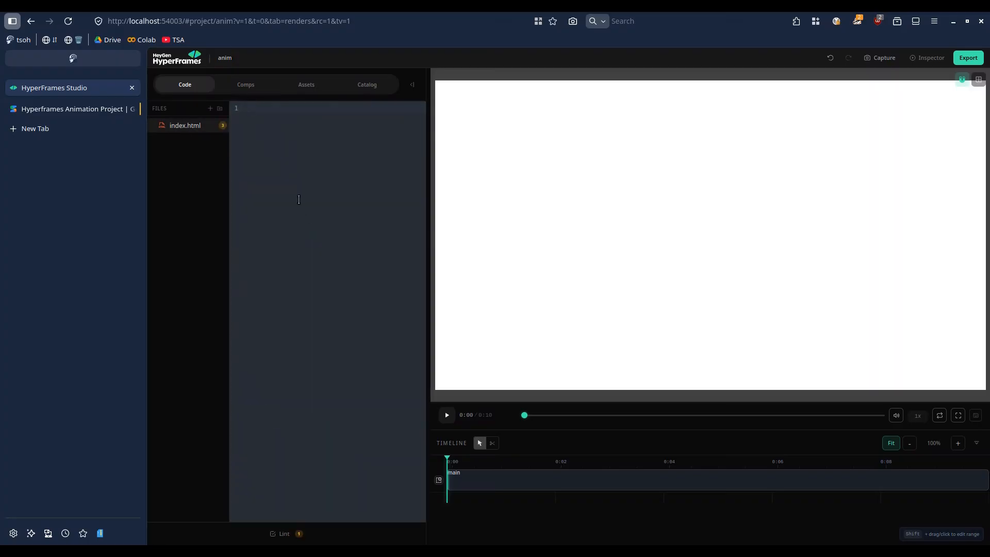
pyautogui.hotkey('ctrl', 'v')
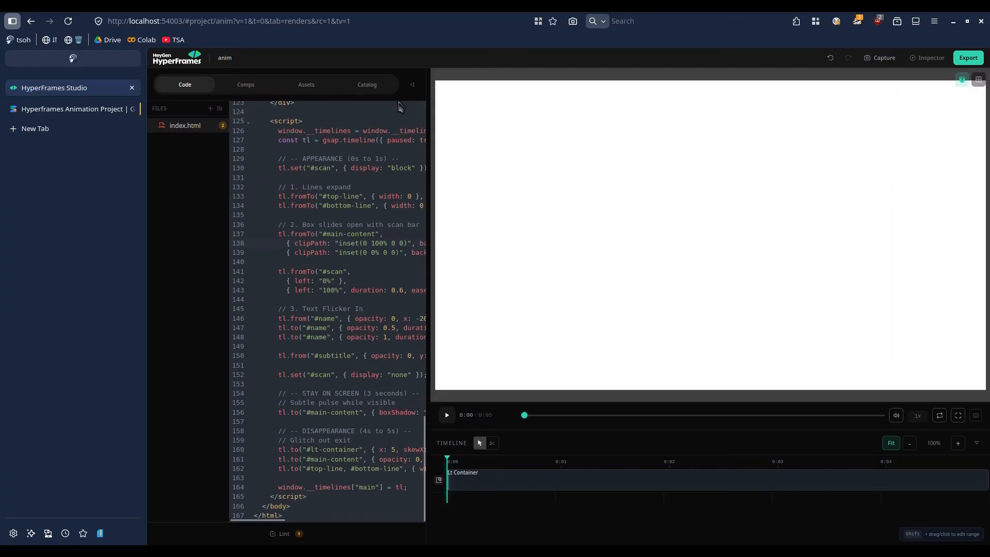
# Collapse the code sidebar and play the lower-third animation in the preview
pyautogui.click(412, 84)
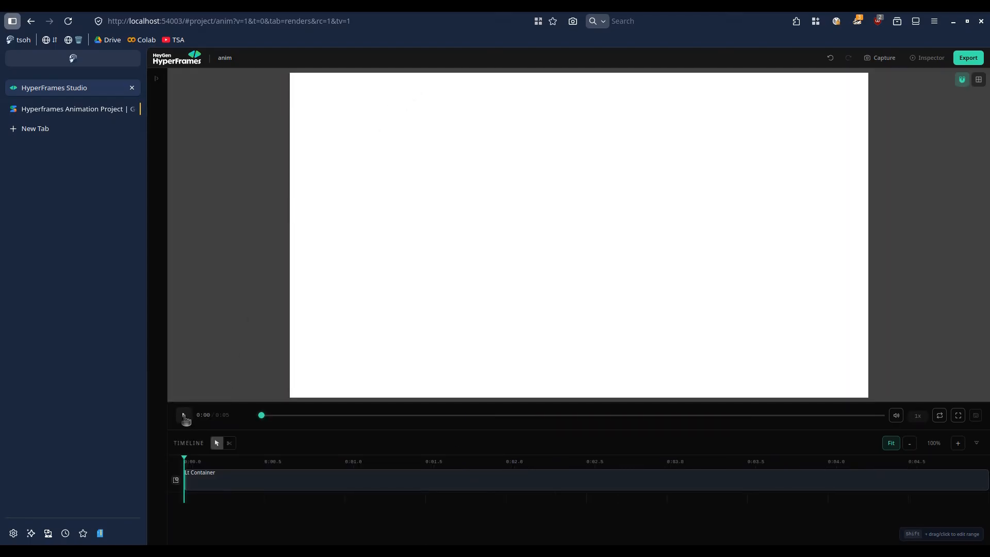
pyautogui.click(184, 417)
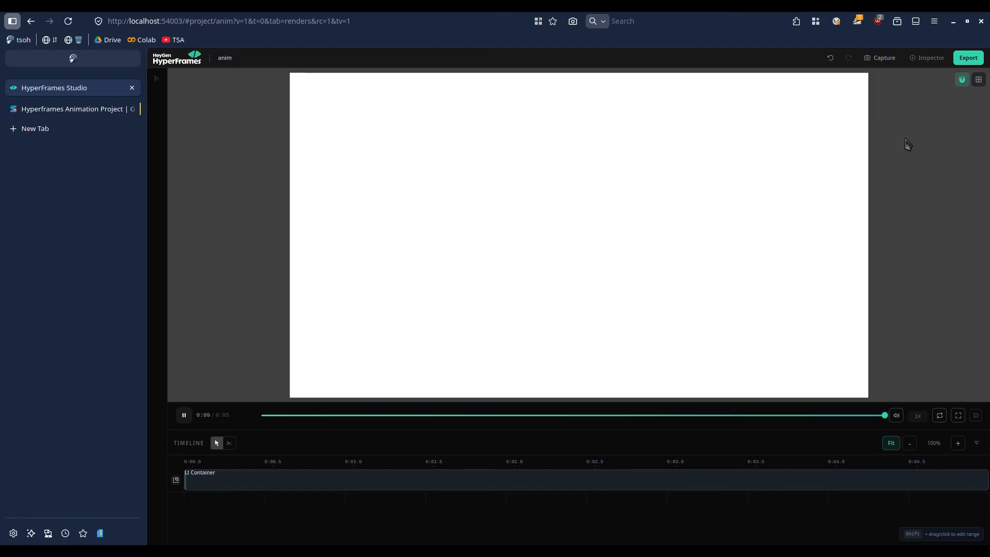
# Export the animation in WebM format and download the rendered video
pyautogui.click(931, 58)
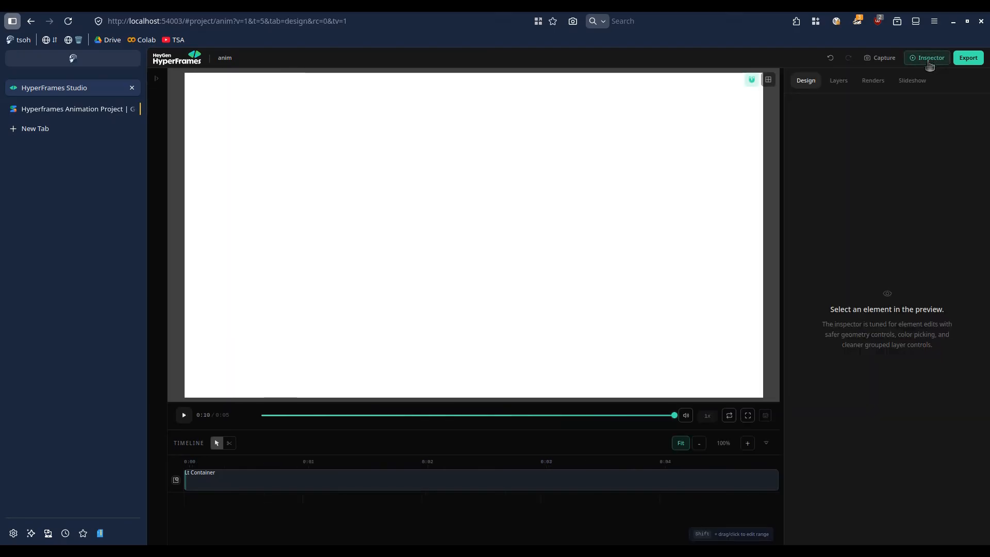
pyautogui.click(873, 85)
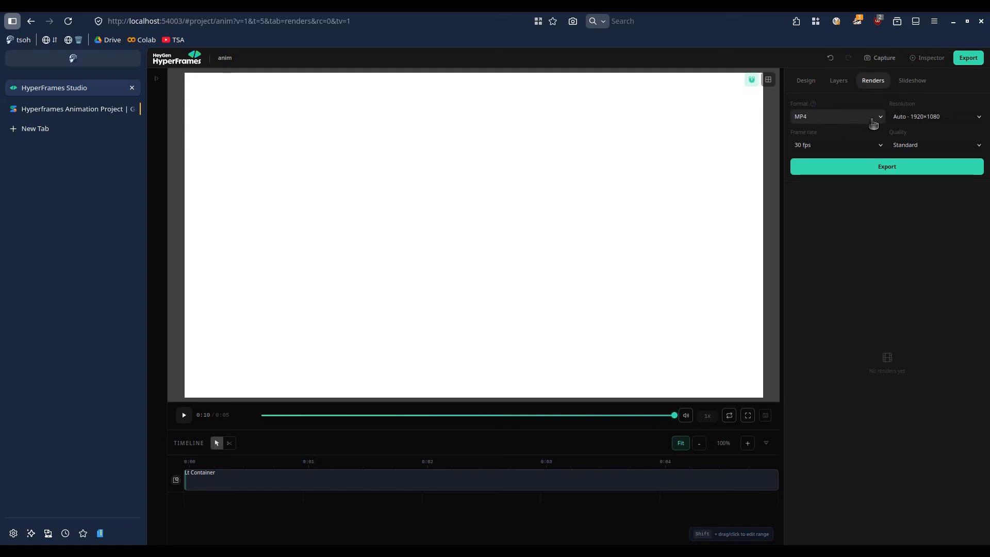
pyautogui.click(842, 123)
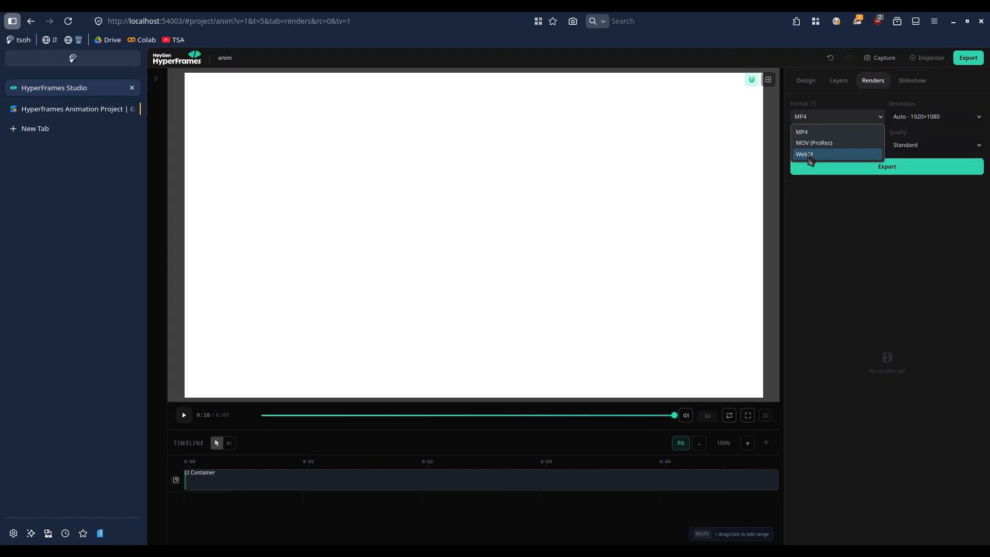
pyautogui.click(808, 155)
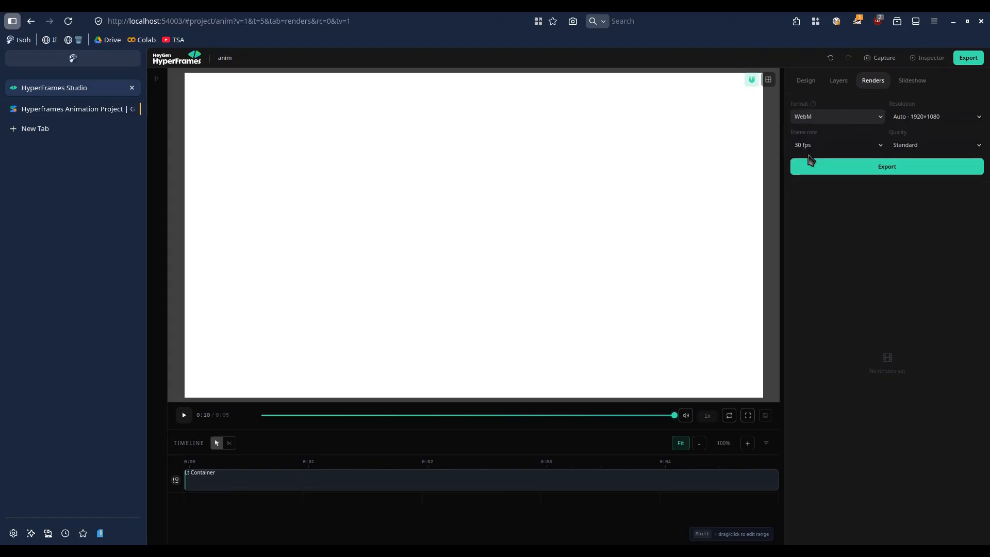
pyautogui.click(896, 178)
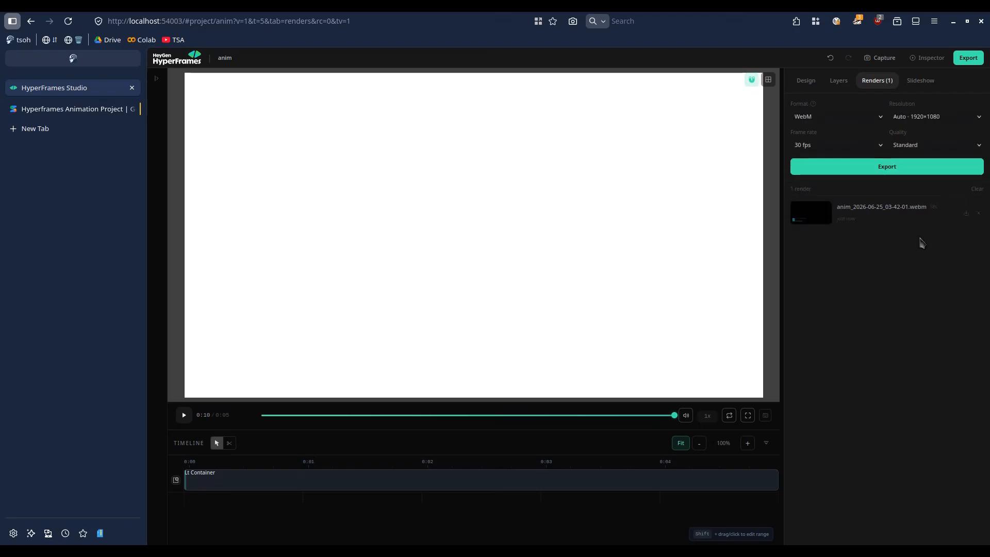
pyautogui.click(967, 215)
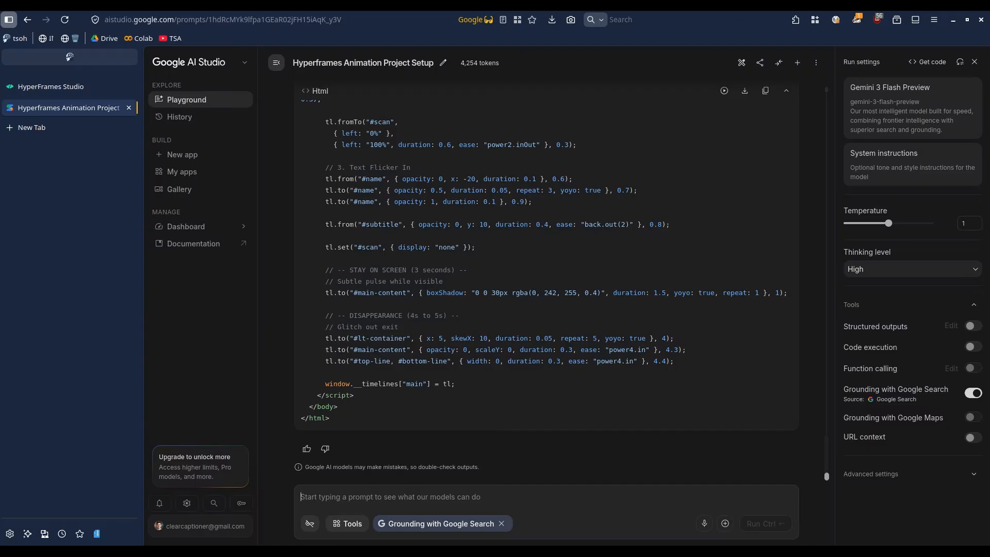
# In the Google AI Studio chat, enter "There is an issue, the animation renders well in hyperframes interface" without sending it
pyautogui.write('There is an')
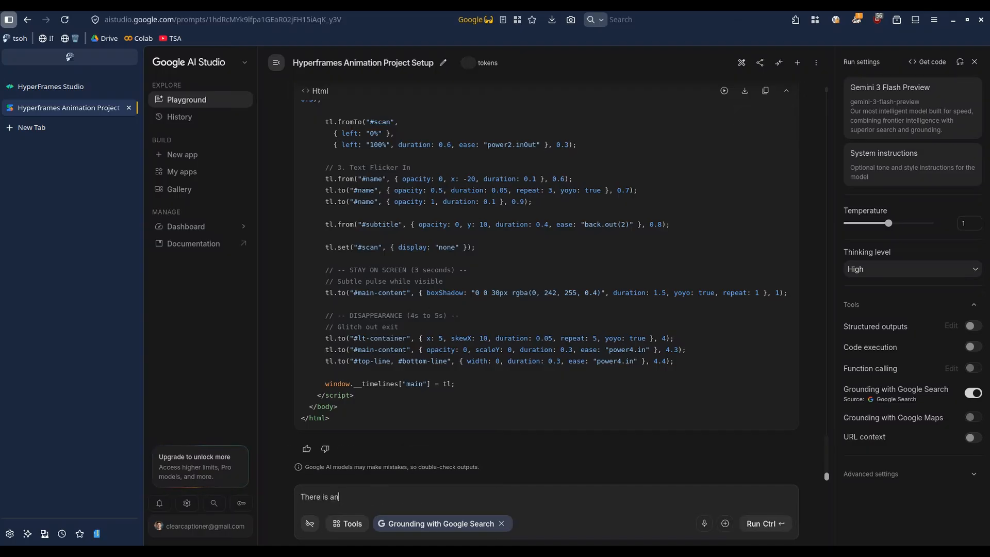
pyautogui.write(' issue, the animation renders well in hyperframes interface')
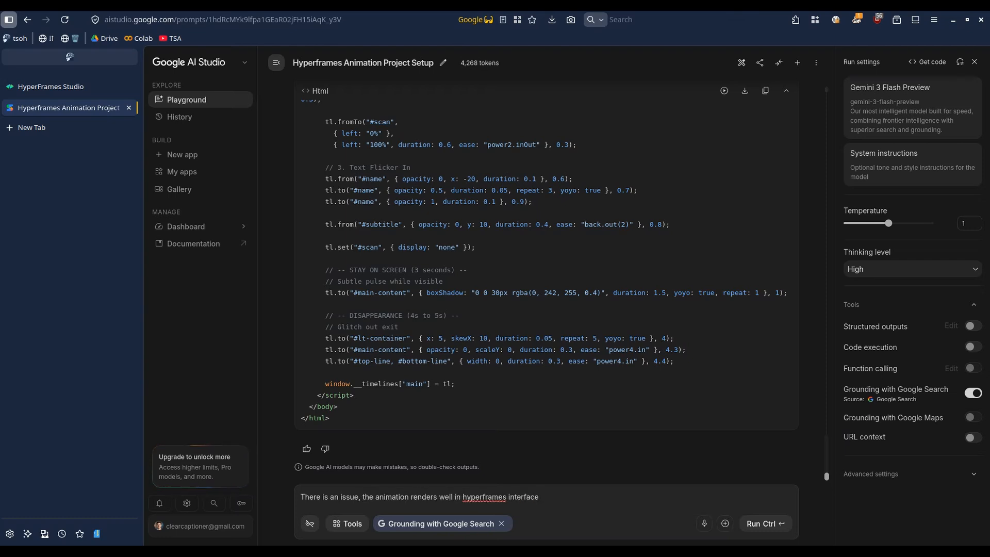
# Copy a cropped screenshot of the lower third at about 1.28 seconds in the HyperFrames preview and return to the AI Studio chat
pyautogui.click(62, 87)
pyautogui.moveTo(274, 415); pyautogui.dragTo(364, 417)
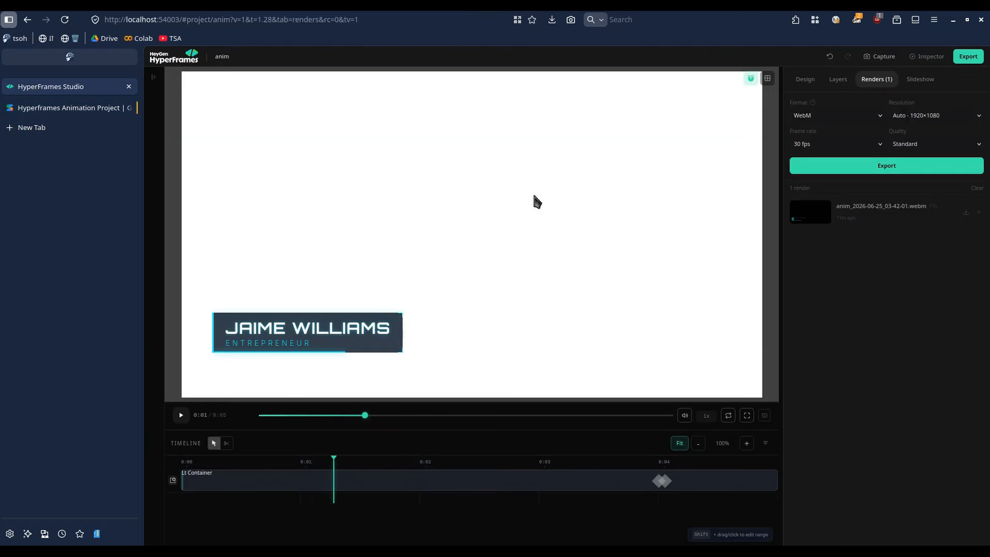
pyautogui.click(570, 19)
pyautogui.moveTo(206, 304); pyautogui.dragTo(411, 358)
pyautogui.click(322, 378)
pyautogui.click(67, 108)
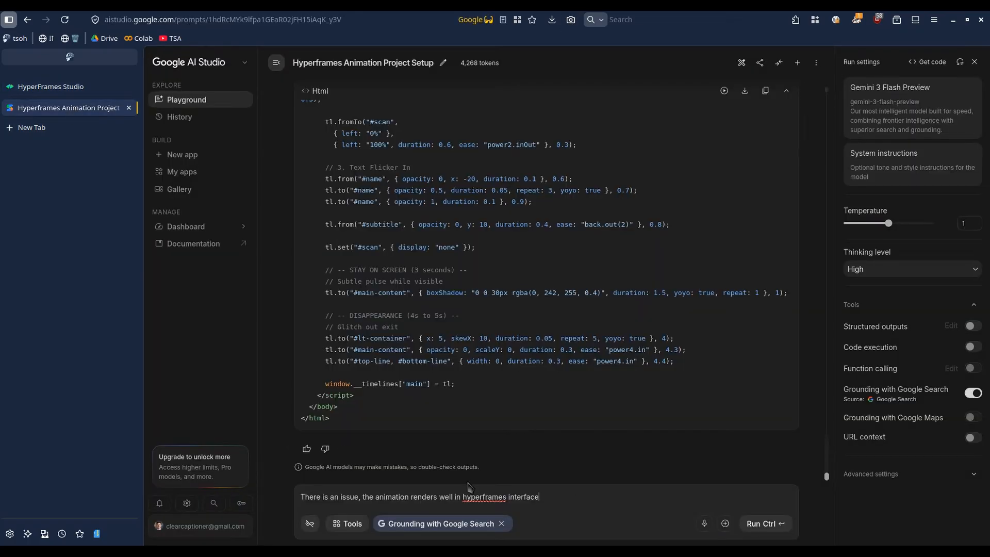
# Attach the captured screenshot, complete the message with ", as seen on the first screenshot but it looks ugly once rendered, look at 2nd screenshot", and send it
pyautogui.hotkey('ctrl', 'v')
pyautogui.write(', as seen on the')
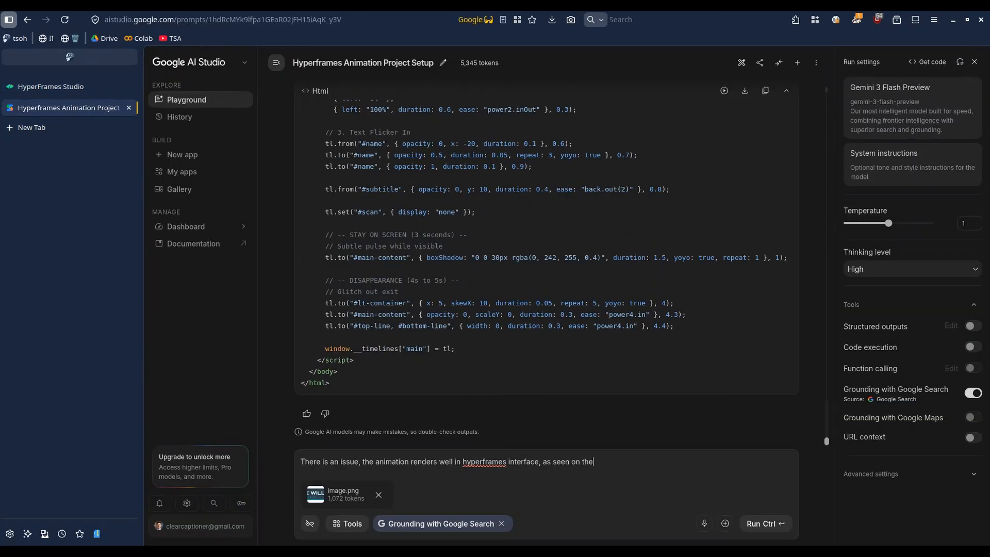
pyautogui.write(' first screenshot')
pyautogui.press('Return')
pyautogui.write('but it look')
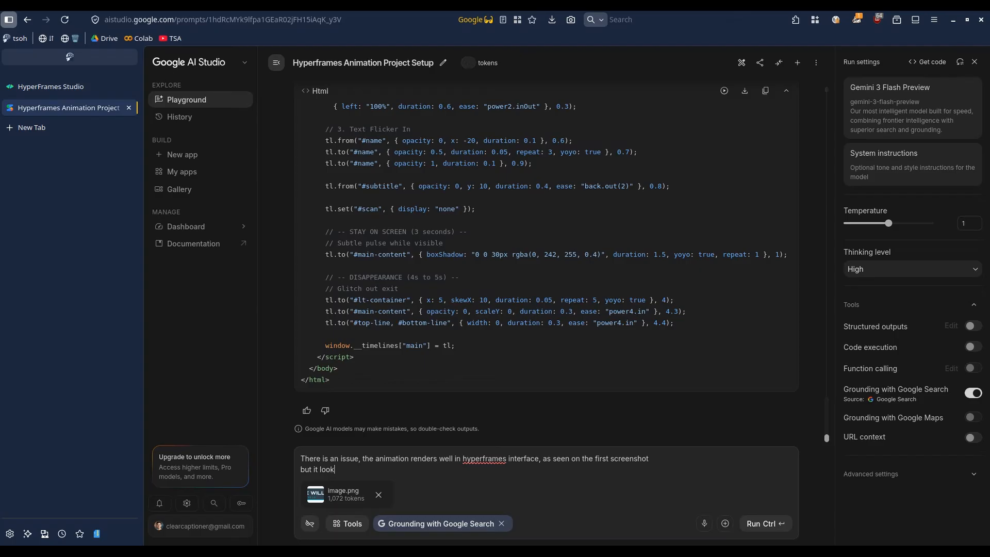
pyautogui.write('s ugly once rendered, look at 2nd screenshot')
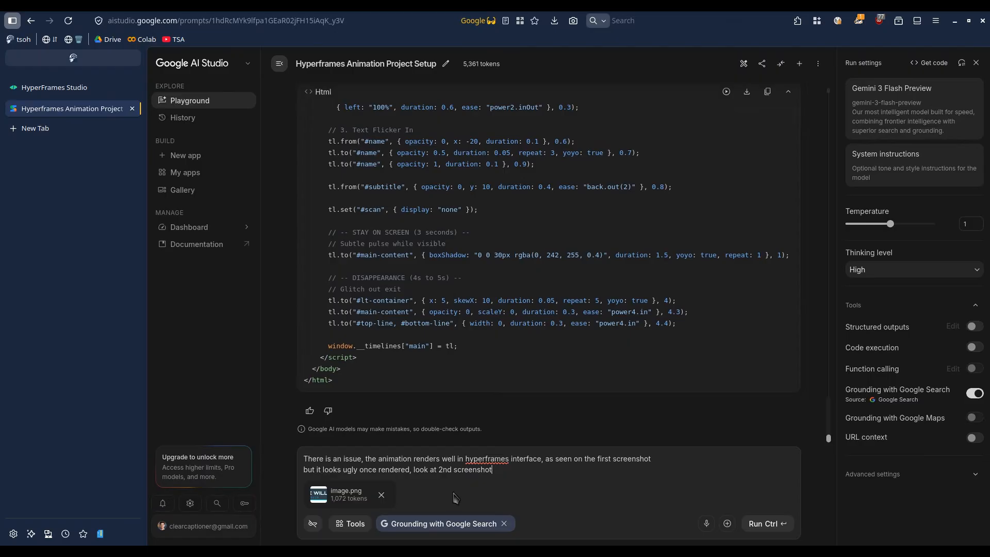
pyautogui.click(764, 524)
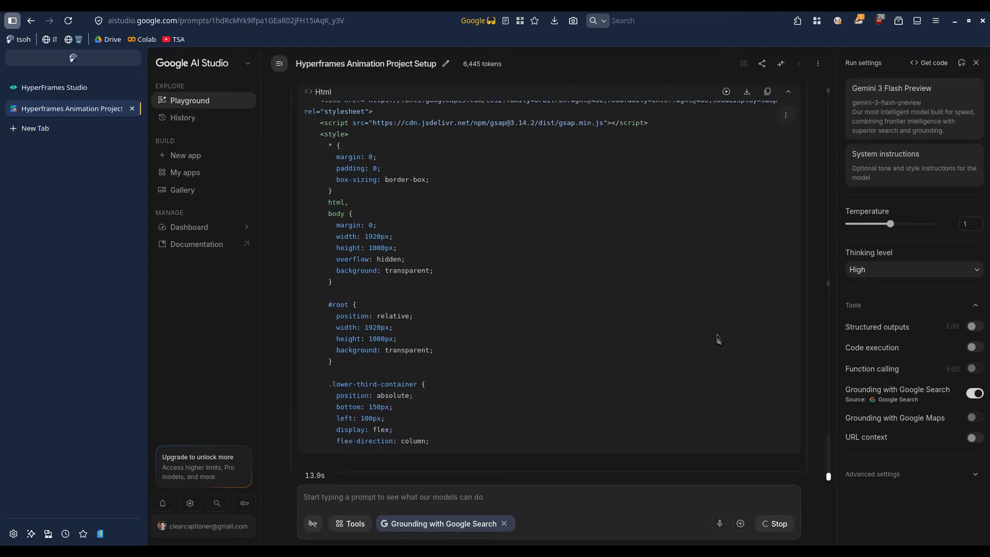
pyautogui.scroll(20, 718, 339)
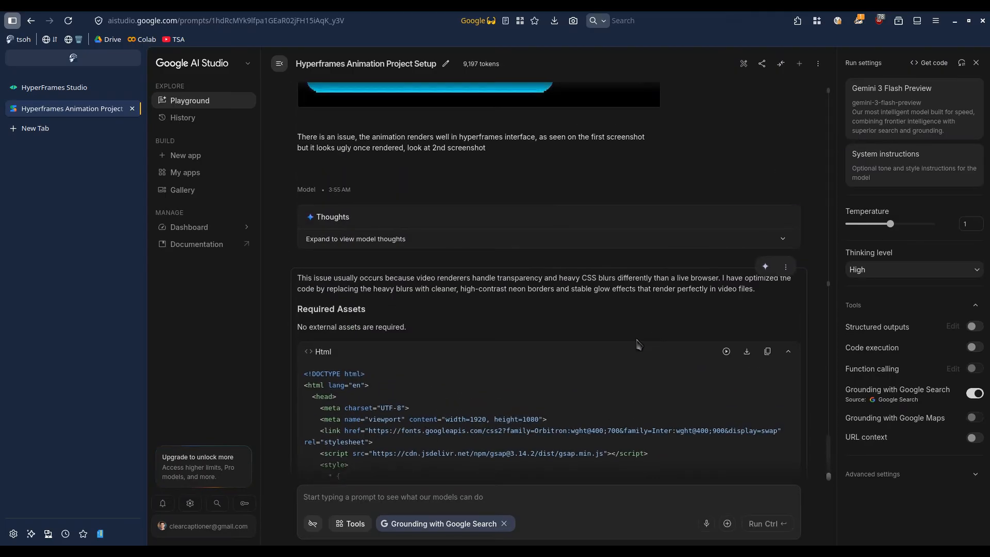
# Review the model's reply about the rendering problem and copy its optimized HTML code
pyautogui.moveTo(581, 277); pyautogui.dragTo(608, 302)
pyautogui.click(504, 324)
pyautogui.scroll(-3, 504, 324)
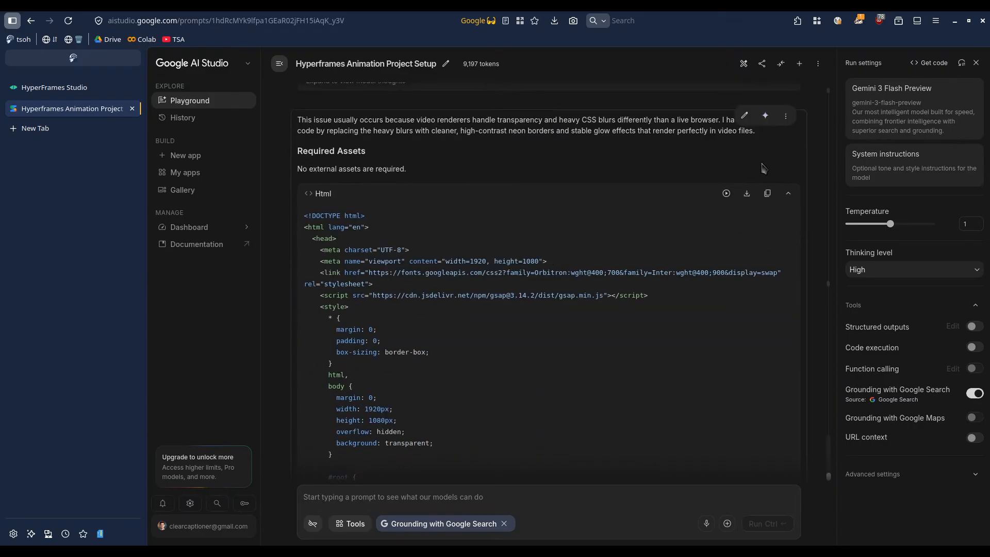
pyautogui.click(767, 193)
pyautogui.scroll(-10, 766, 258)
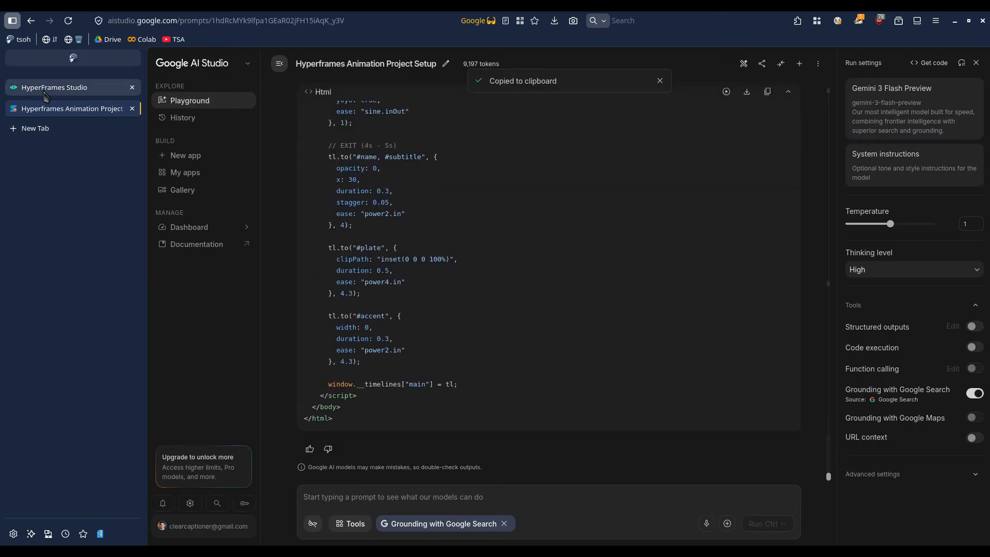
# In HyperFrames Studio, replace all the composition code with the copied HTML and collapse the code view
pyautogui.click(54, 87)
pyautogui.moveTo(273, 170)
pyautogui.mouseDown()
pyautogui.moveTo(413, 170)
pyautogui.moveTo(272, 155)
pyautogui.mouseUp()
pyautogui.click(381, 173)
pyautogui.hotkey('ctrl', 'a')
pyautogui.hotkey('ctrl', 'v')
pyautogui.click(257, 85)
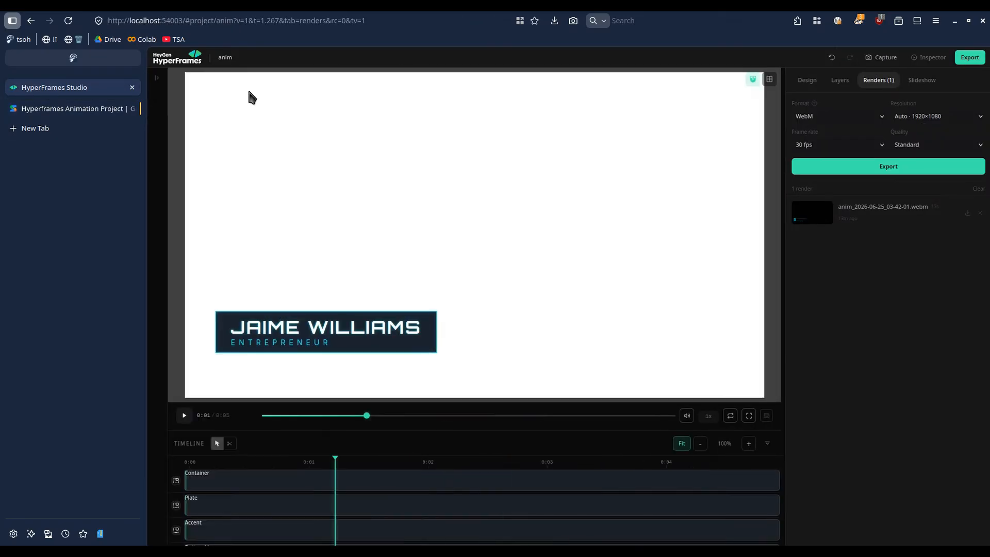
# Play the updated lower third in the preview and export it in WebM format
pyautogui.click(185, 416)
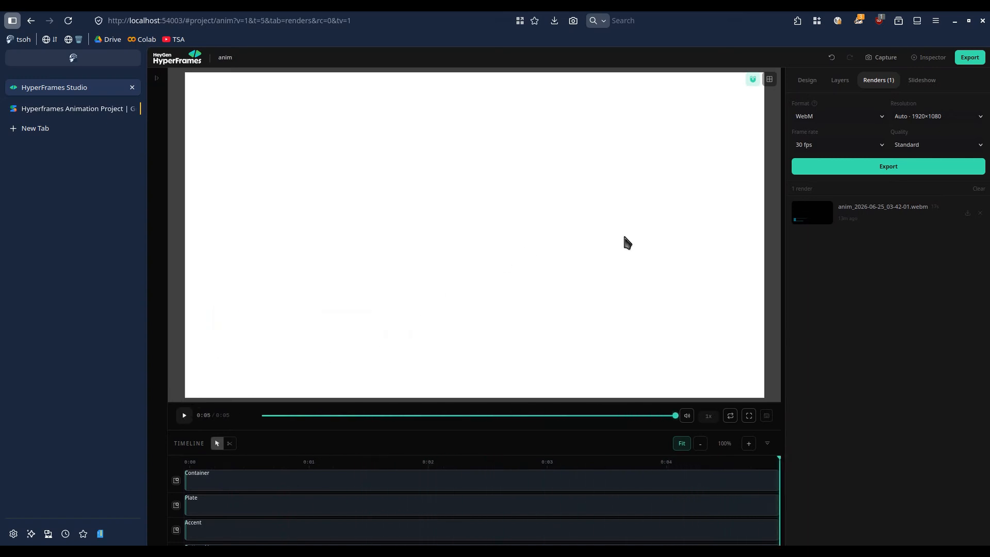
pyautogui.click(875, 173)
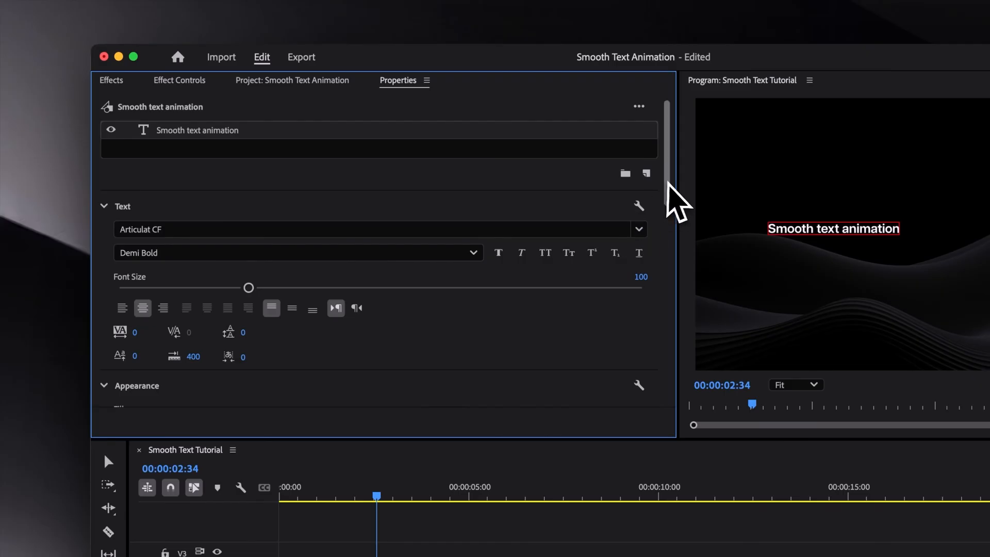
# In Premiere Pro, centre the "Smooth text animation" text in the frame and apply the Crop effect to its clip
pyautogui.scroll(-10, 666, 232)
pyautogui.click(378, 281)
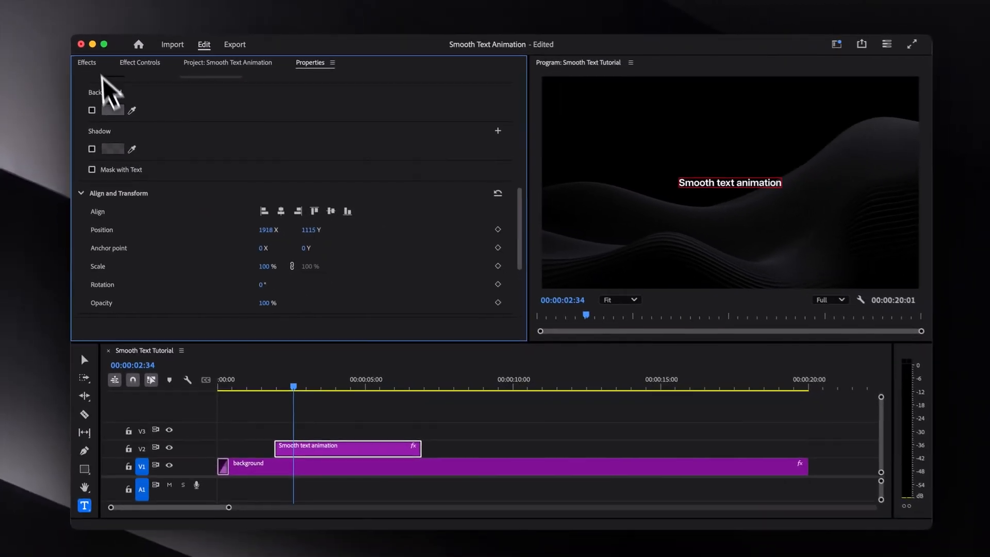
pyautogui.click(115, 78)
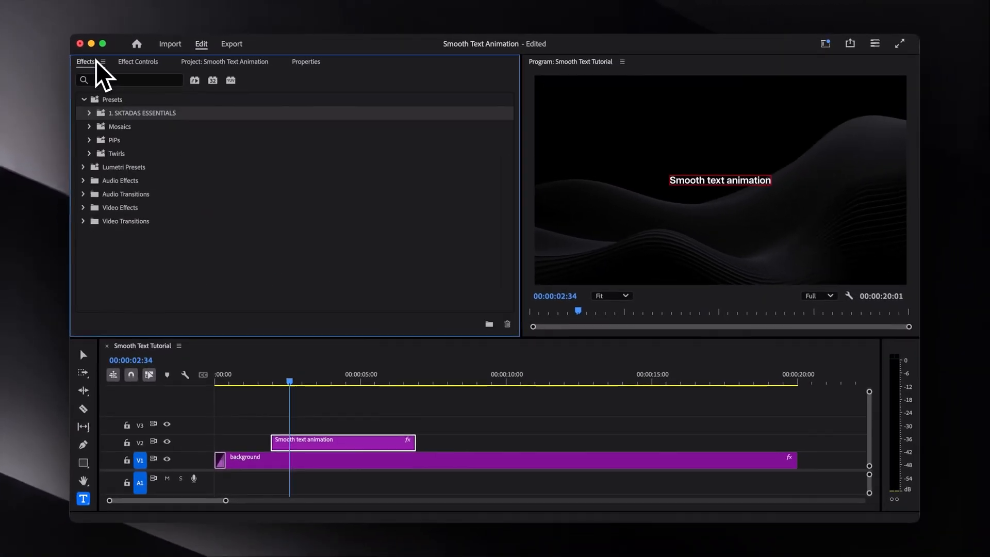
pyautogui.click(116, 81)
pyautogui.write('crop')
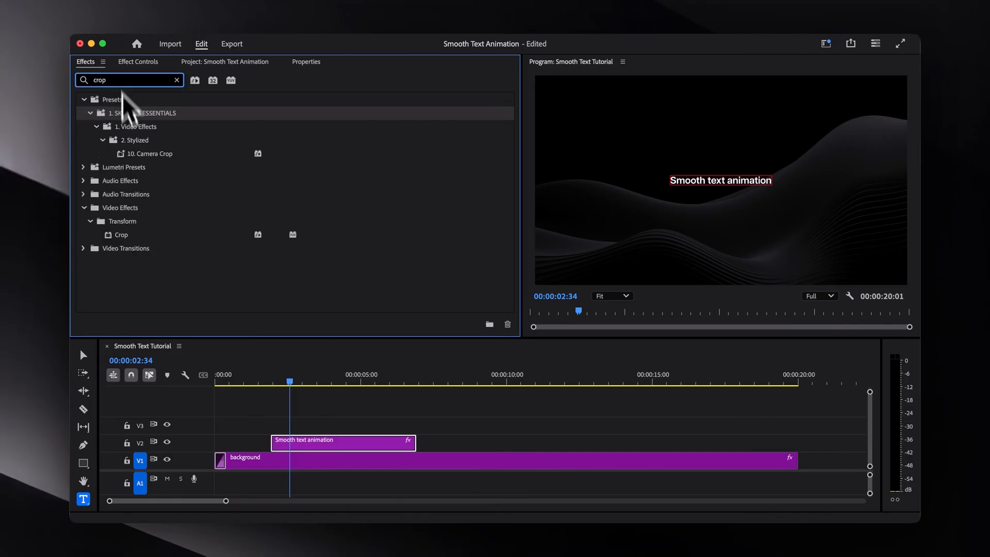
pyautogui.moveTo(121, 234); pyautogui.dragTo(316, 442)
# Apply the Transform effect to the text clip, show its effect settings, and move the playhead to the clip's start
pyautogui.click(86, 81)
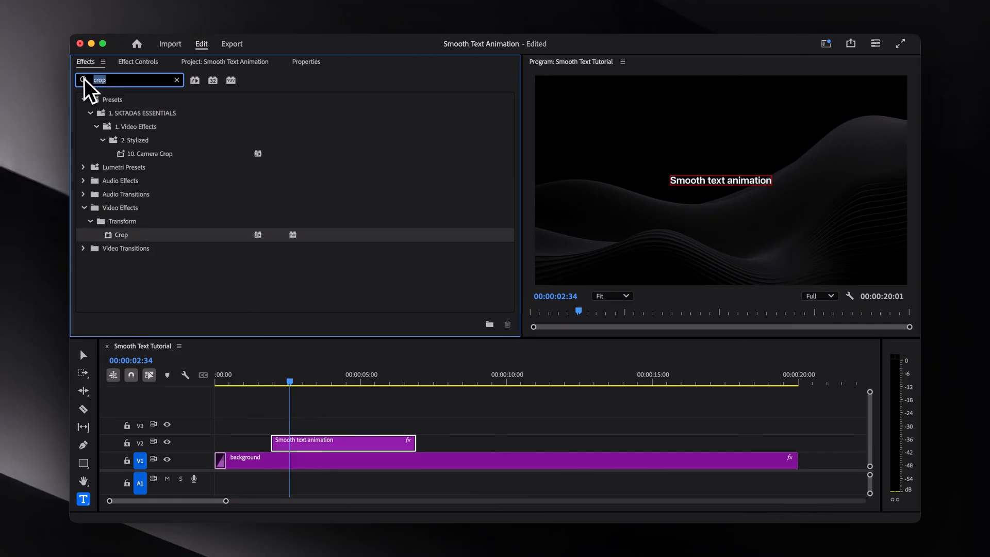
pyautogui.write('transform')
pyautogui.moveTo(128, 289); pyautogui.dragTo(302, 443)
pyautogui.click(138, 61)
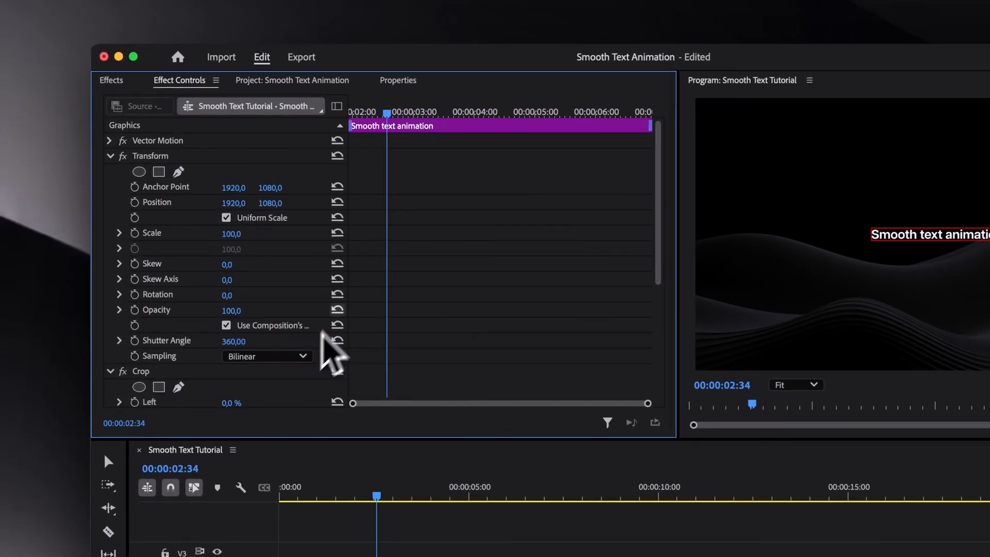
pyautogui.moveTo(388, 114); pyautogui.dragTo(339, 136)
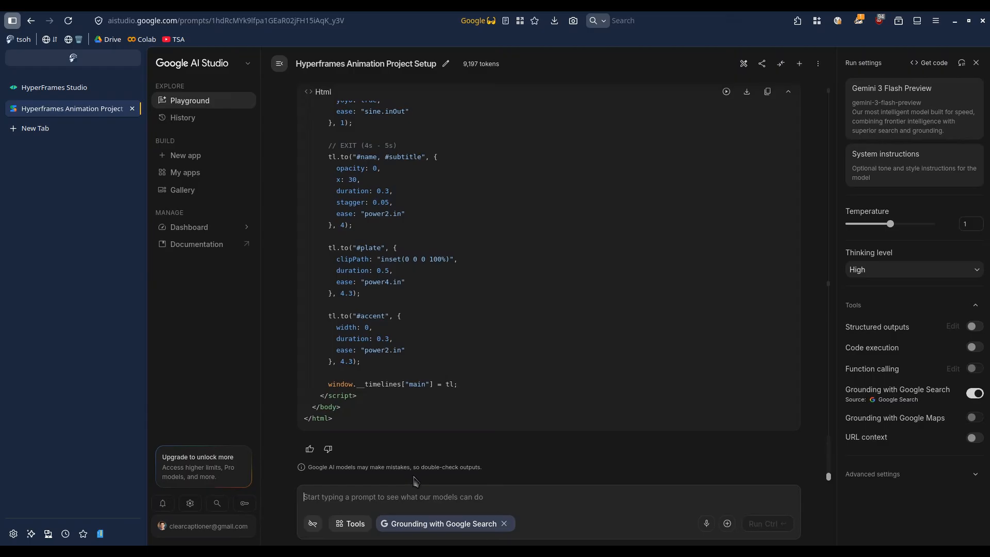
# In the Google AI Studio chat, send the request "Can you make it look more like in the Matrix style?"
pyautogui.write('Can you ')
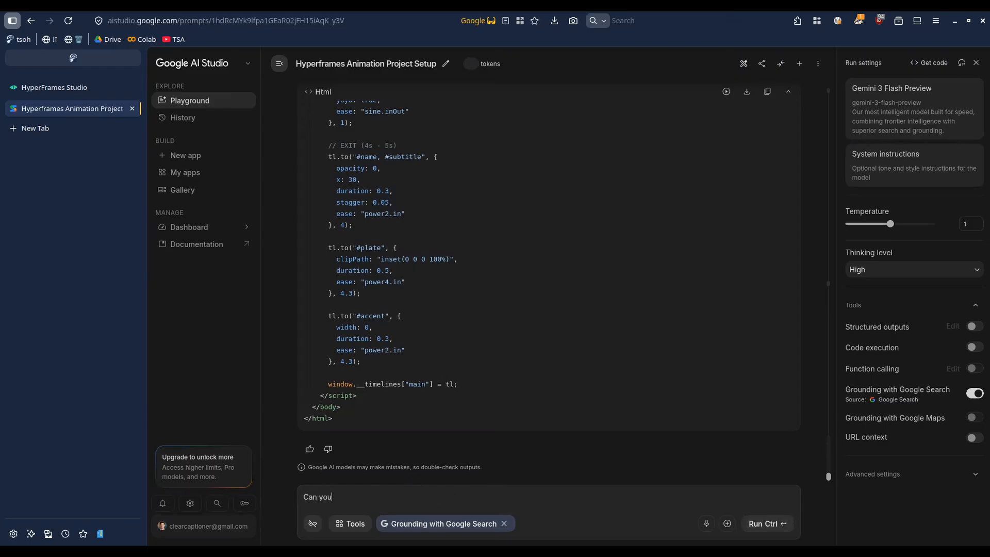
pyautogui.write('make it look more like in the Matrix style?')
pyautogui.hotkey('ctrl', 'Return')
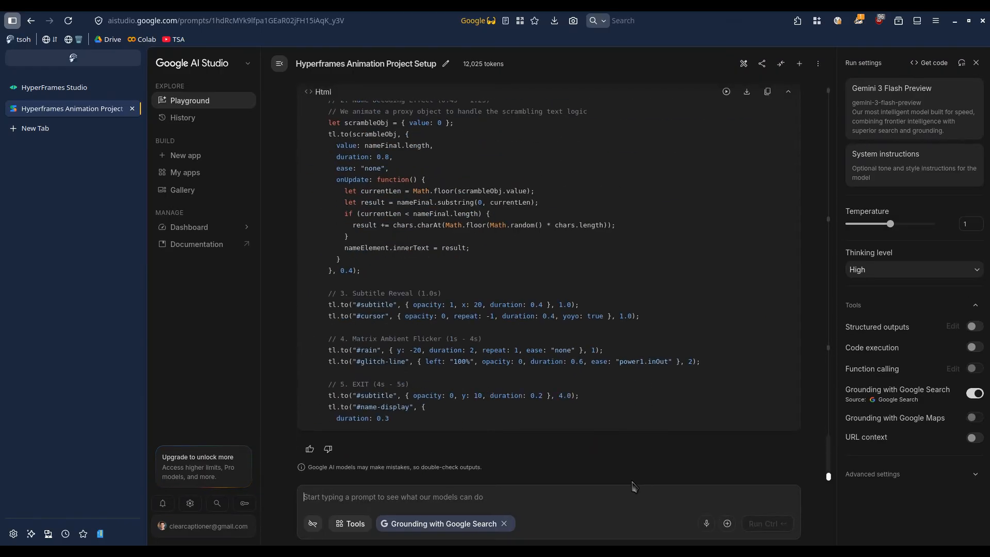
# Replace the entire code of index.html in HyperFrames Studio with the Matrix-style HTML from the model's reply
pyautogui.click(352, 449)
pyautogui.click(53, 87)
pyautogui.click(156, 78)
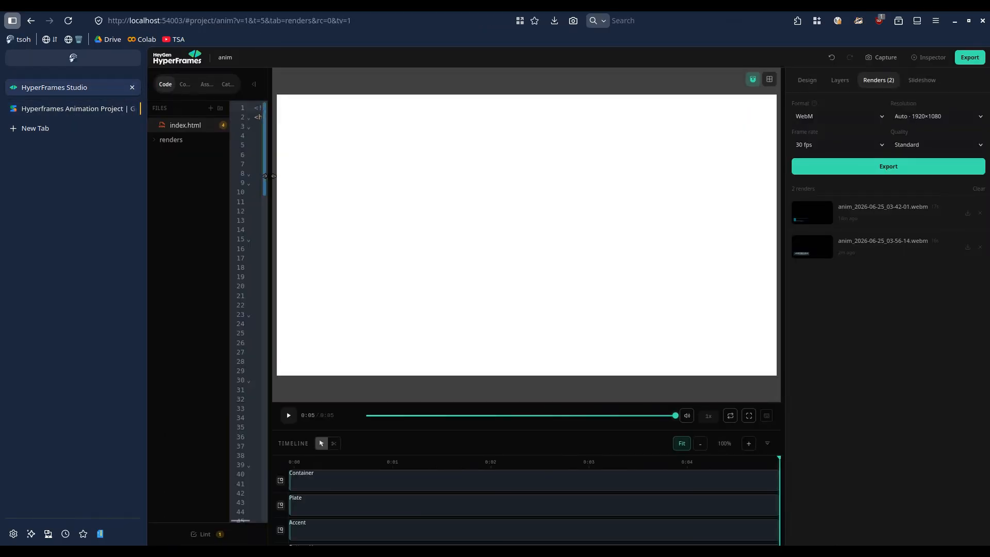
pyautogui.moveTo(270, 184); pyautogui.dragTo(323, 196)
pyautogui.click(281, 224)
pyautogui.hotkey('ctrl', 'a')
pyautogui.press('BackSpace')
pyautogui.hotkey('ctrl', 'v')
pyautogui.click(305, 84)
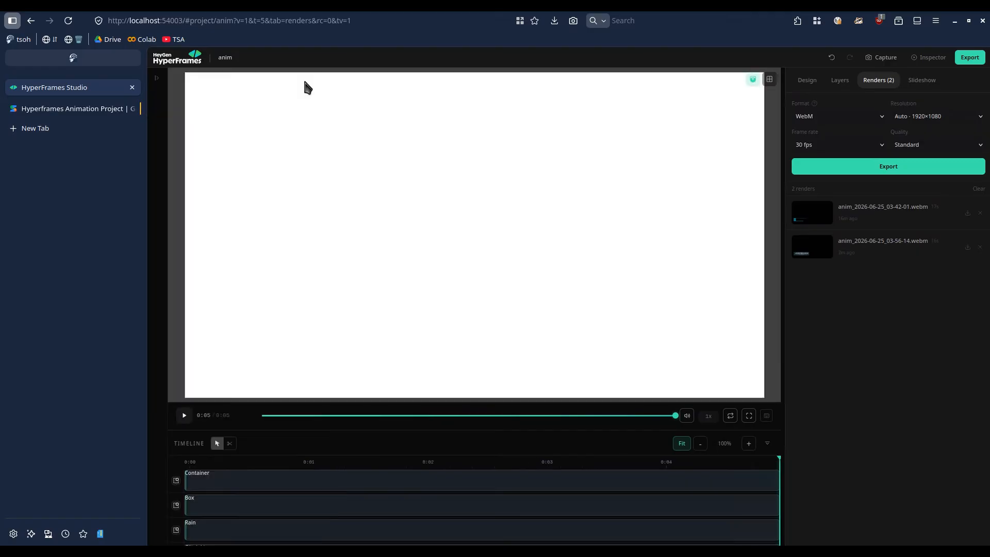
# Play the Matrix-style animation from the start and try twice to export it in WebM format
pyautogui.moveTo(269, 416); pyautogui.dragTo(253, 422)
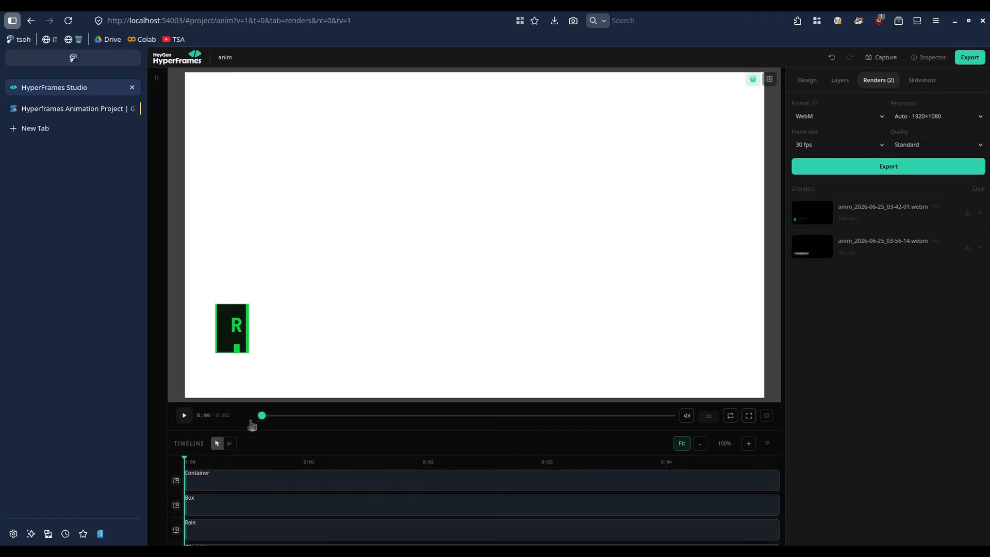
pyautogui.click(184, 417)
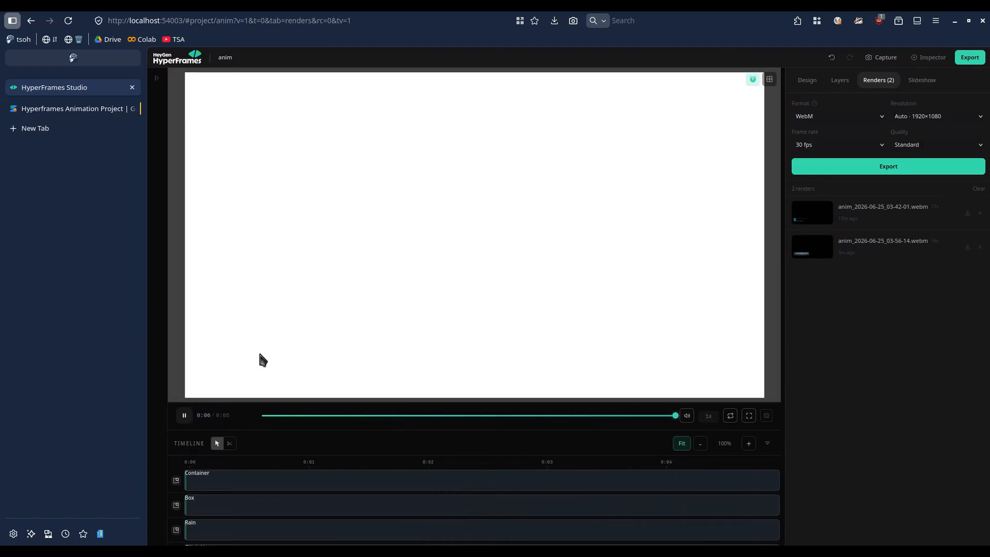
pyautogui.click(880, 172)
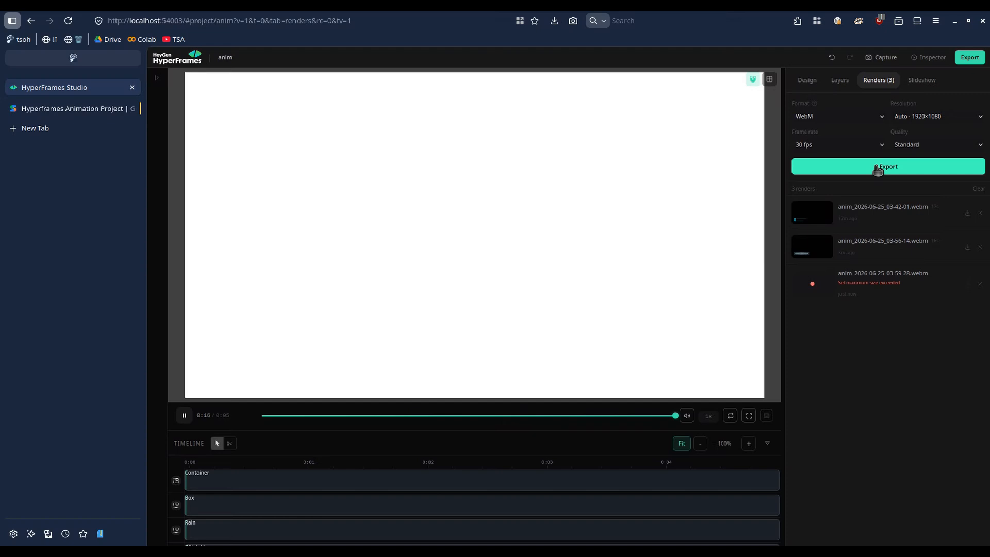
pyautogui.click(876, 168)
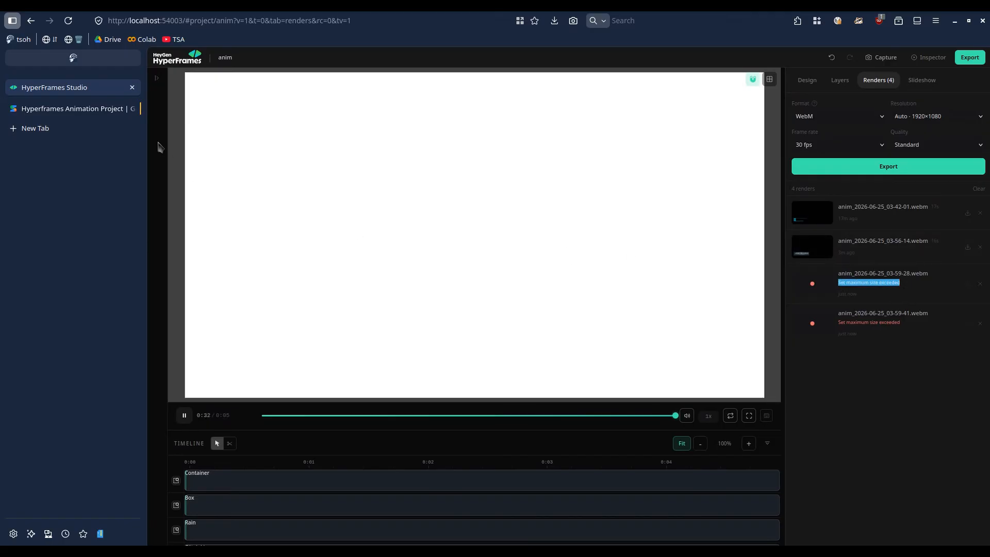
# In the AI Studio chat, send the message 'Error when rendering: "Set maximum size exceeded"'
pyautogui.click(66, 113)
pyautogui.write('Err')
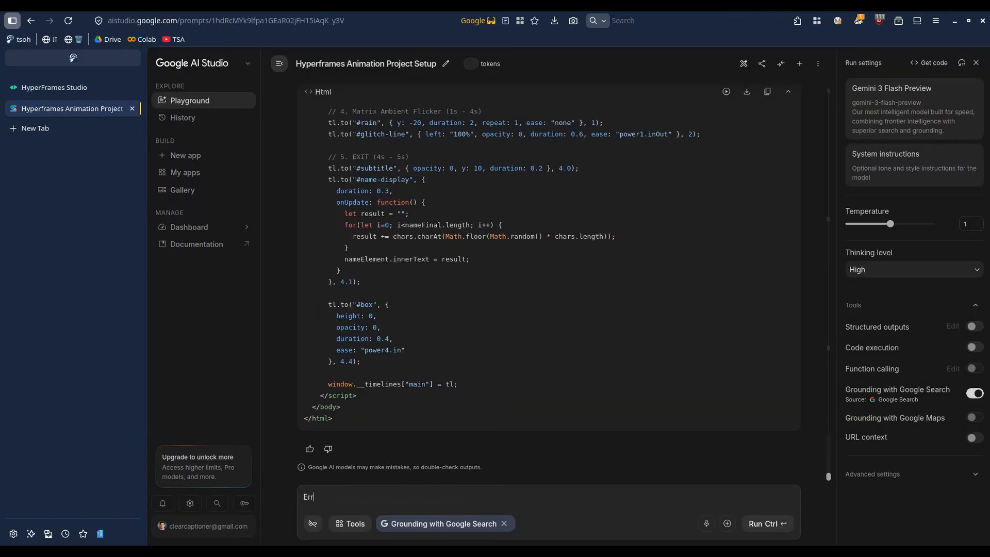
pyautogui.write('or when rendering: "Set maximum size exceeded"')
pyautogui.hotkey('ctrl', 'Return')
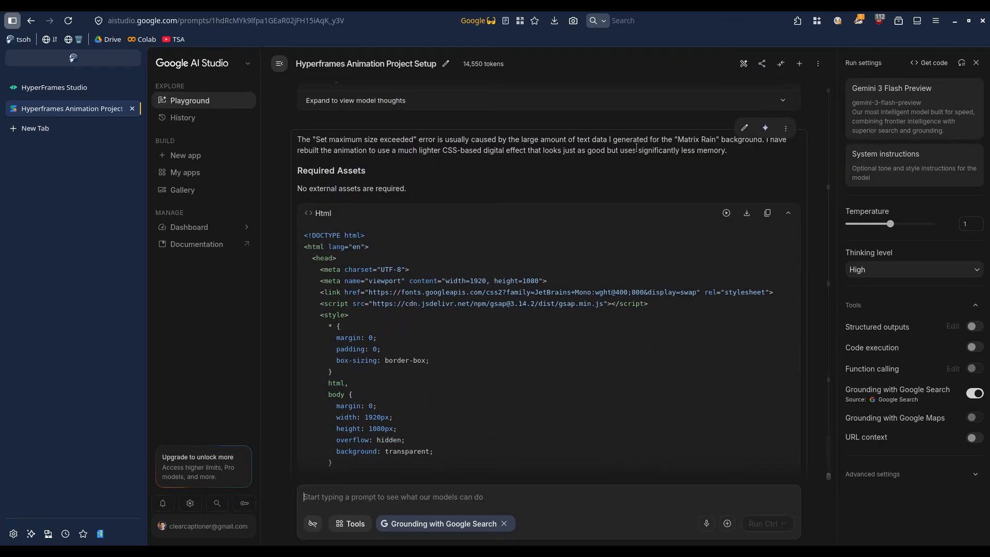
# Replace the HyperFrames Studio code with the lighter Matrix version from the reply and try exporting the previewed animation as WebM
pyautogui.click(768, 212)
pyautogui.click(49, 89)
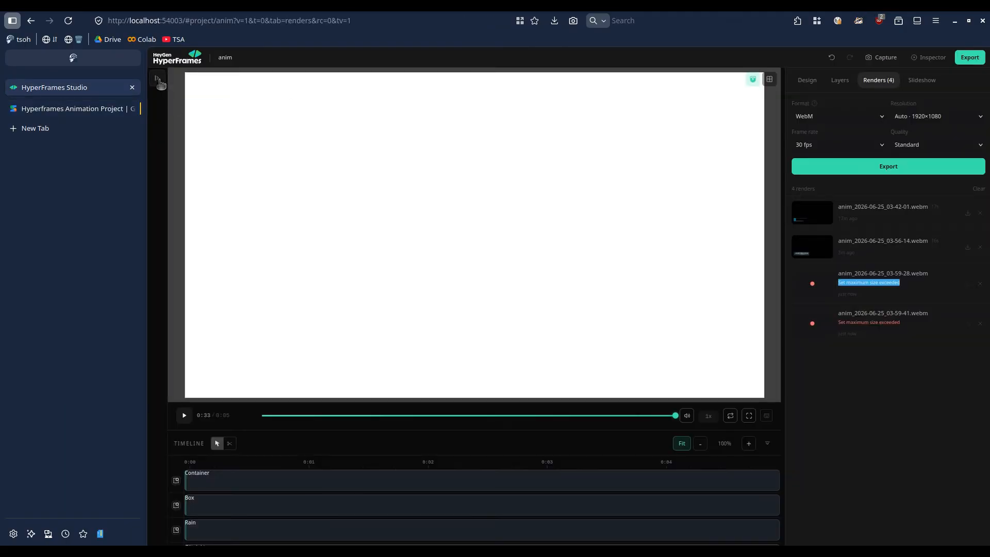
pyautogui.click(306, 84)
pyautogui.click(184, 416)
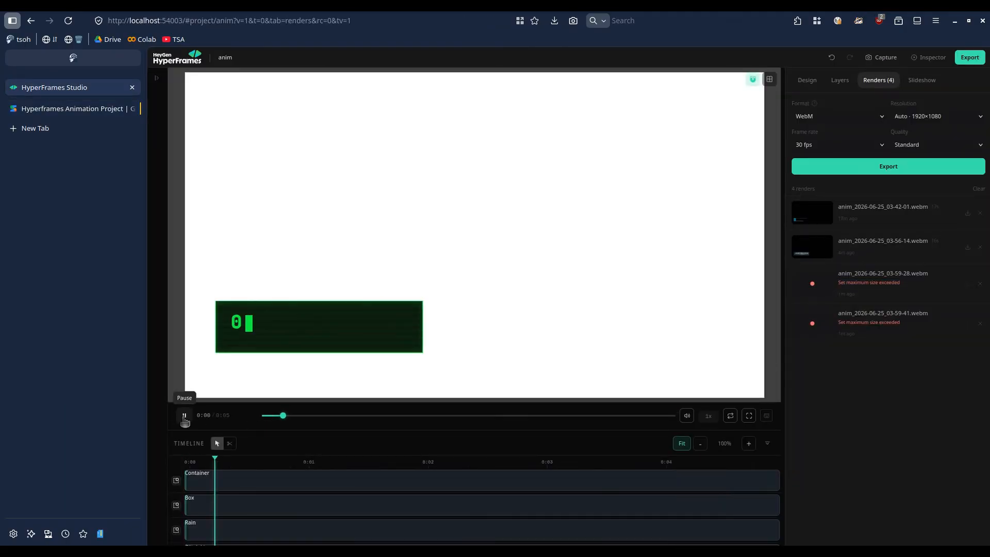
pyautogui.click(892, 169)
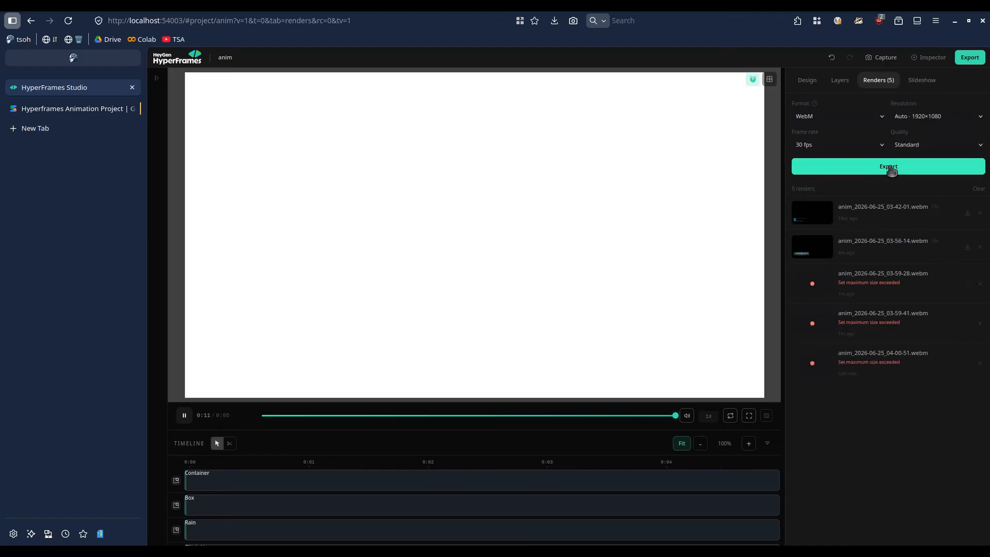
# Return to the AI Studio chat and send the message "same error"
pyautogui.click(73, 109)
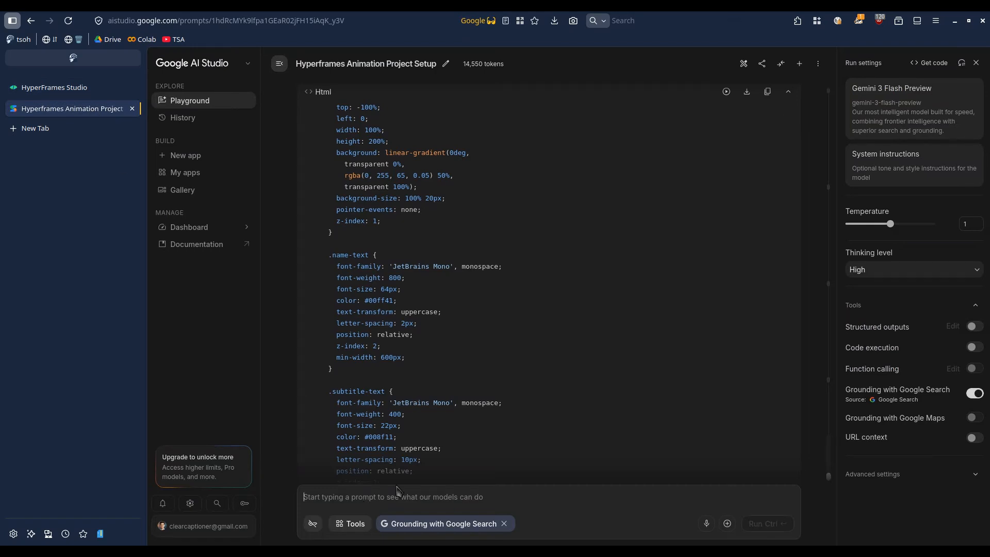
pyautogui.write('same error')
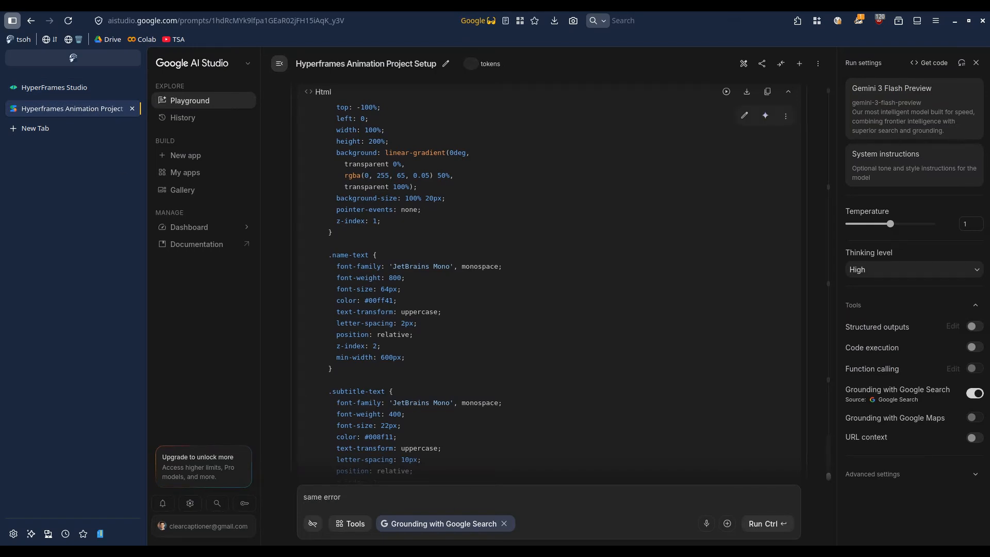
pyautogui.hotkey('ctrl', 'Return')
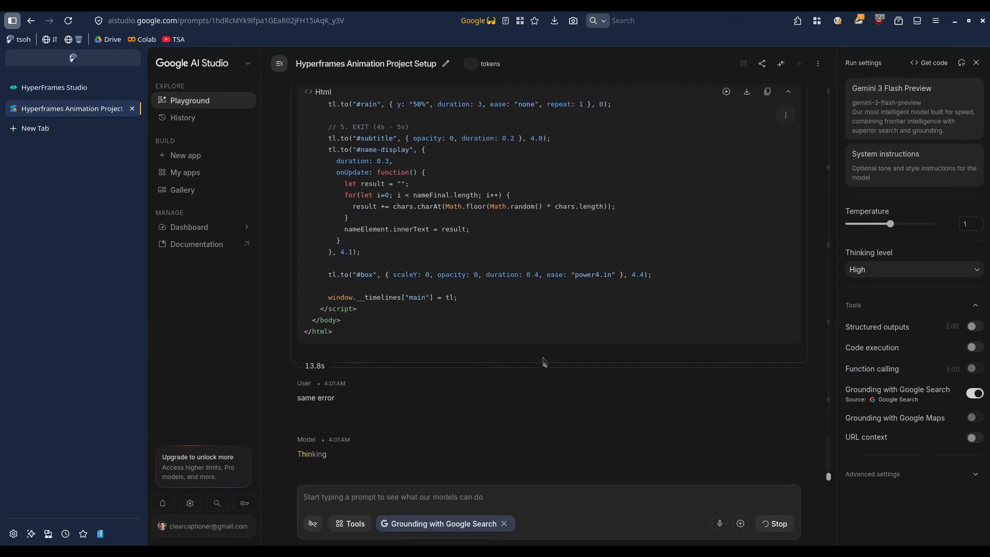
# Replace the HyperFrames Studio code with the CSS-only Matrix version from the new reply and export the previewed animation as WebM
pyautogui.click(768, 92)
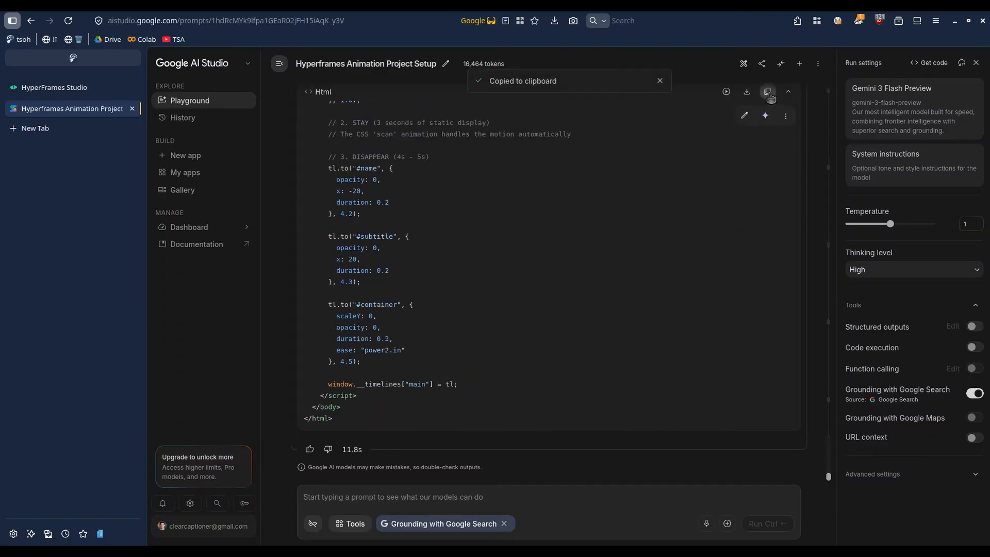
pyautogui.click(54, 87)
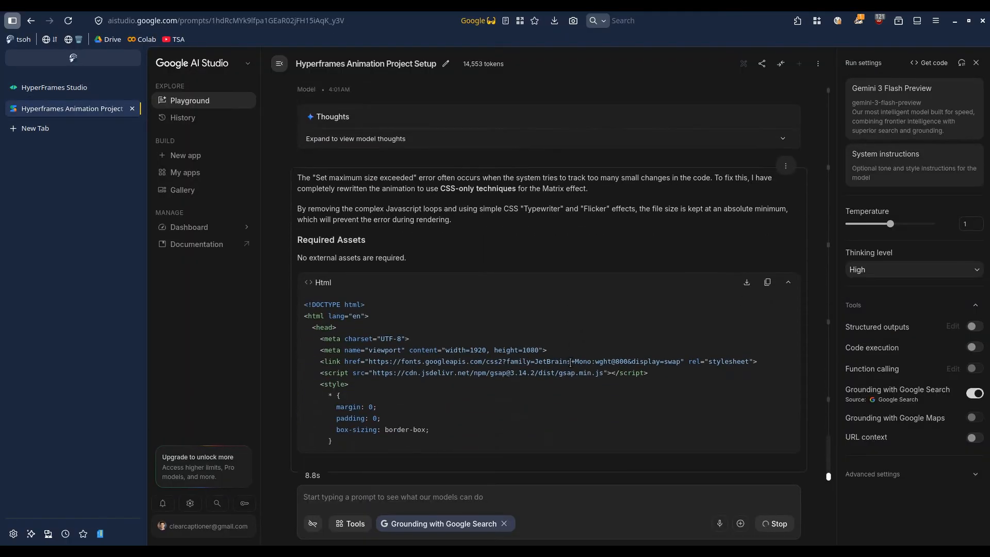
pyautogui.click(184, 416)
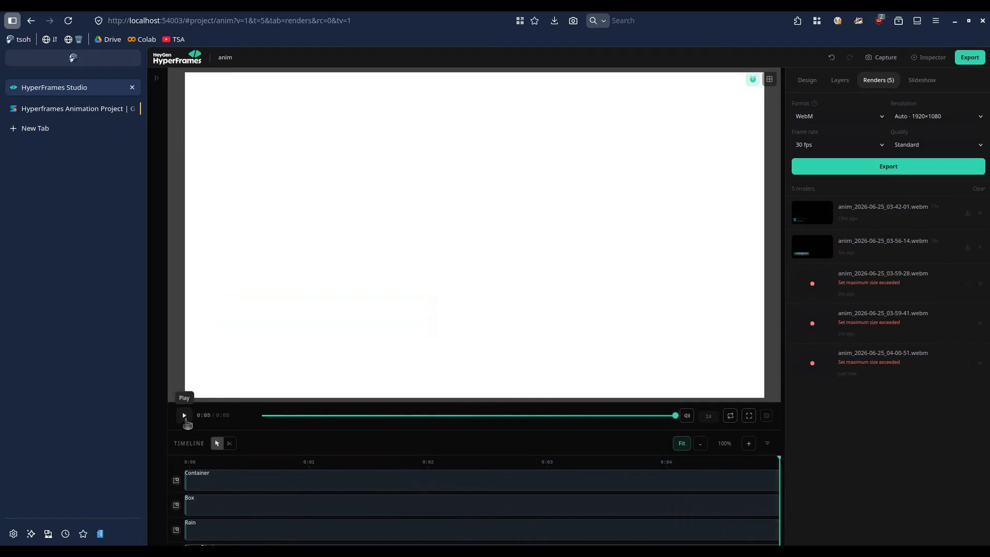
pyautogui.click(866, 170)
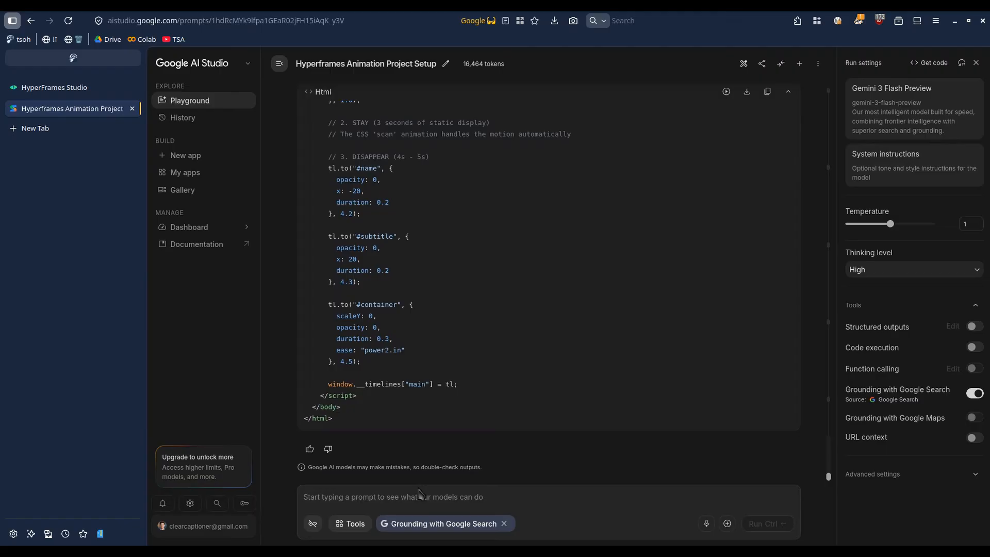
# In the AI Studio chat, write "OK, it worked!" followed by a new request accompanied by the eight-frame lower-third storyboard image
pyautogui.write('O')
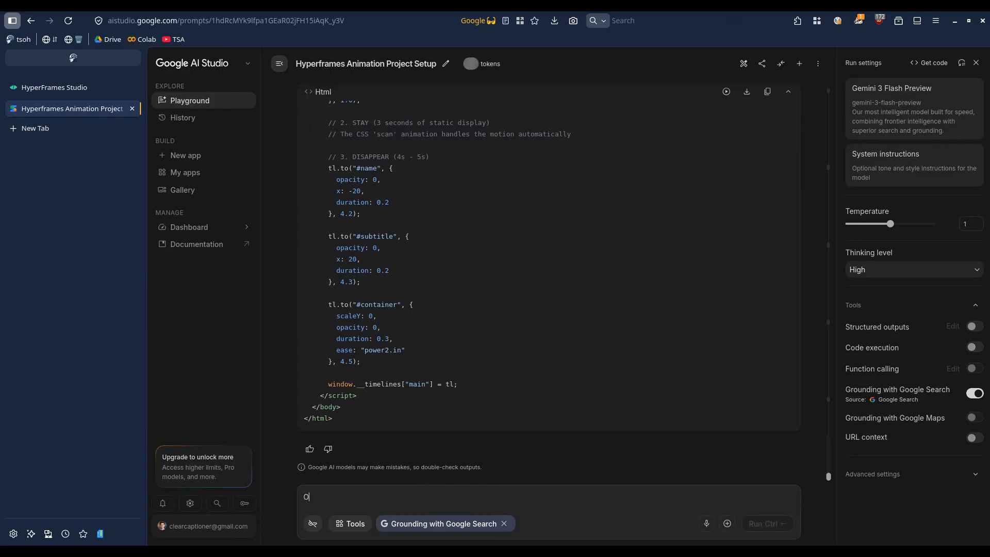
pyautogui.write('K, iy')
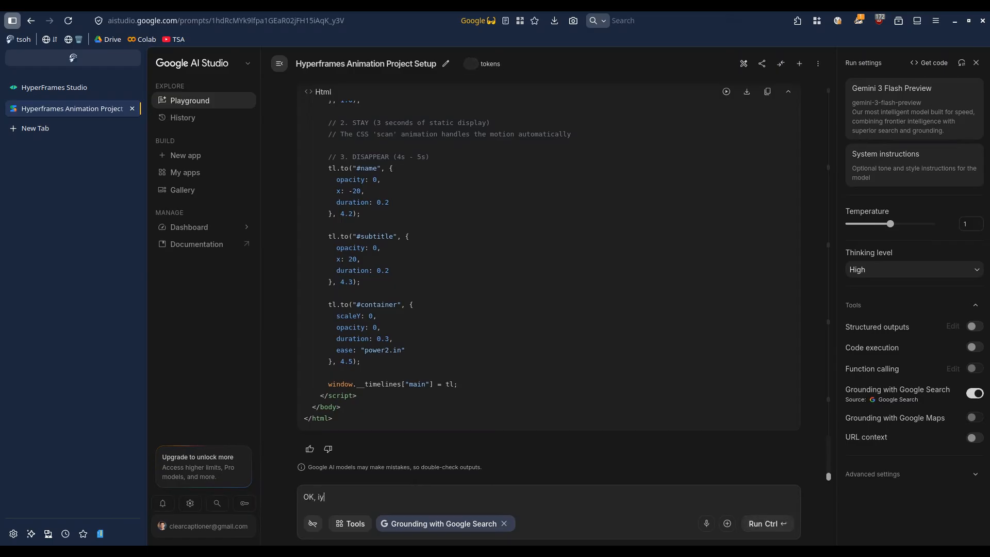
pyautogui.press('BackSpace')
pyautogui.write('t worked!')
pyautogui.press('Return')
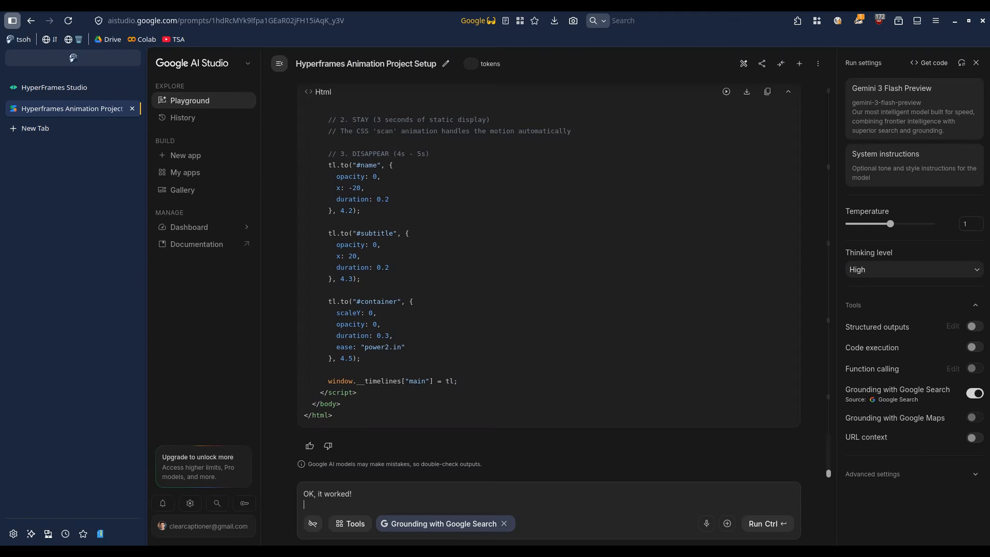
pyautogui.press('Return')
pyautogui.write('Now ')
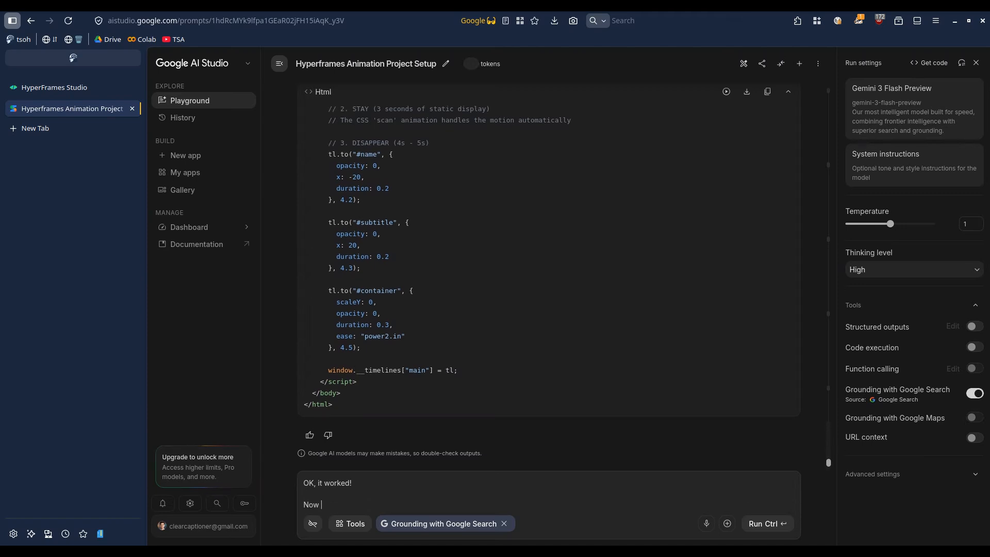
pyautogui.write('I h')
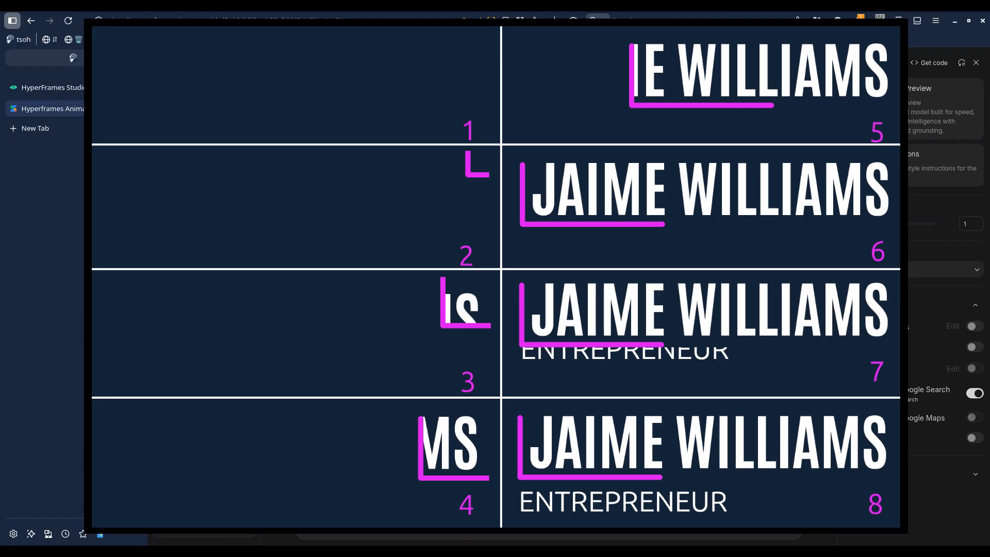
pyautogui.press('Escape')
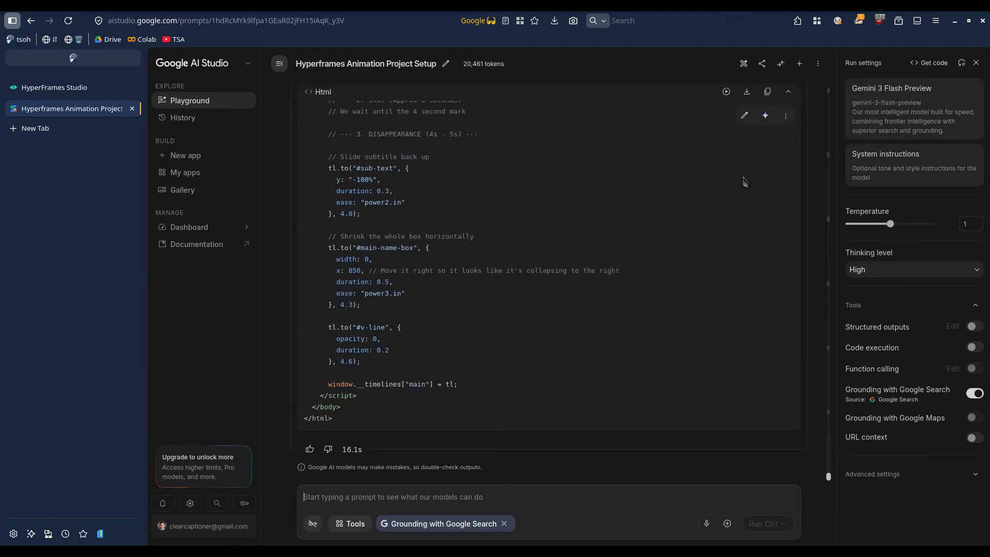
# Replace the HyperFrames Studio code with the new lower-third HTML from the AI Studio reply and play the preview
pyautogui.click(767, 91)
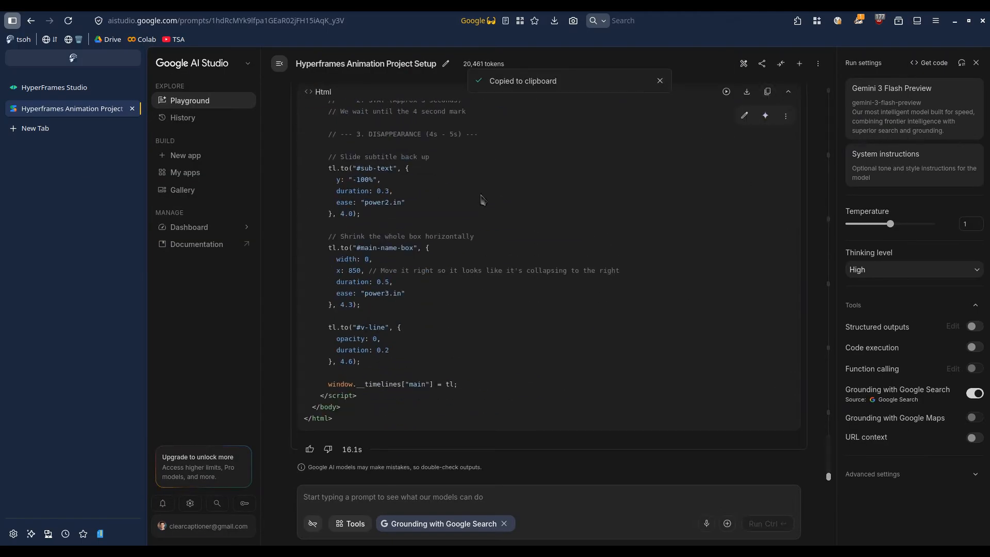
pyautogui.click(76, 92)
pyautogui.click(156, 78)
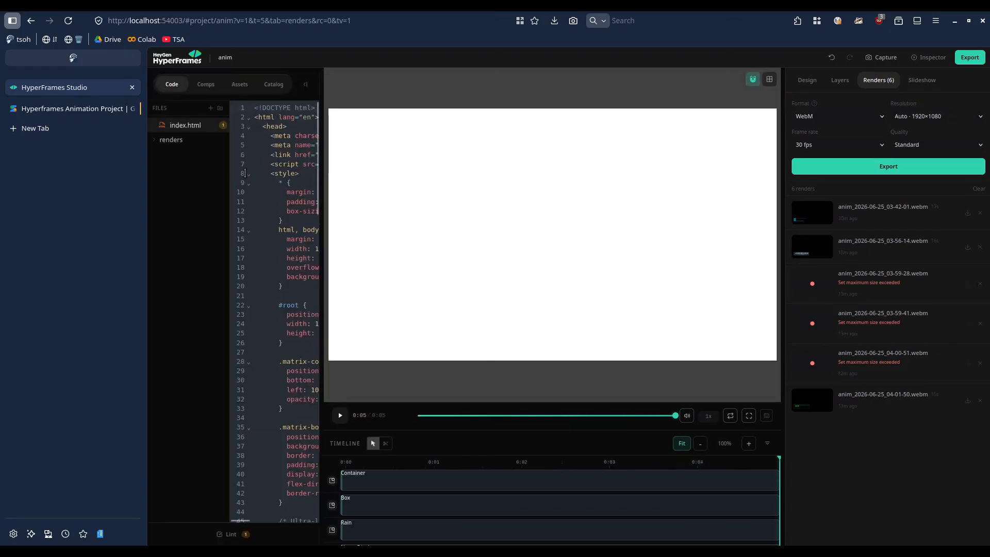
pyautogui.click(267, 187)
pyautogui.hotkey('ctrl', 'a')
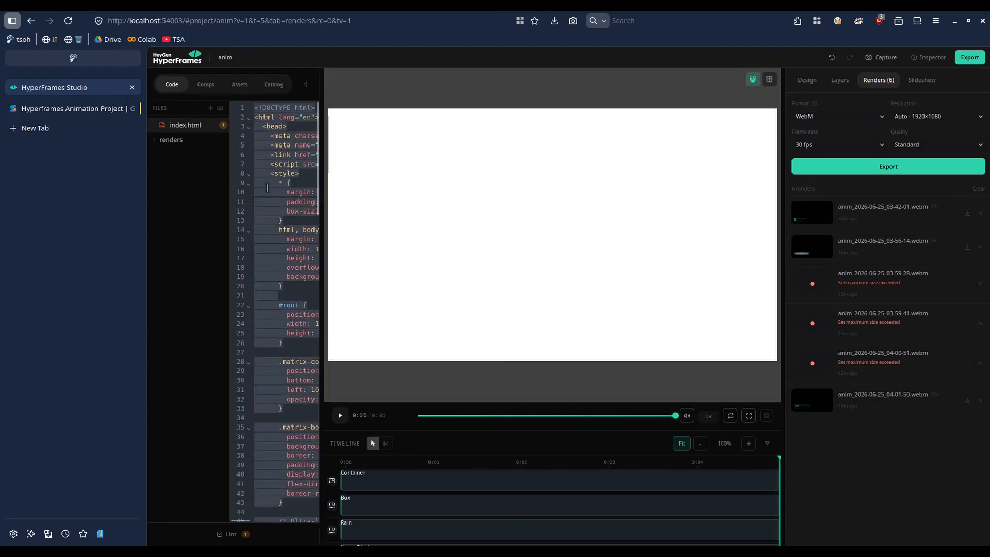
pyautogui.hotkey('ctrl', 'v')
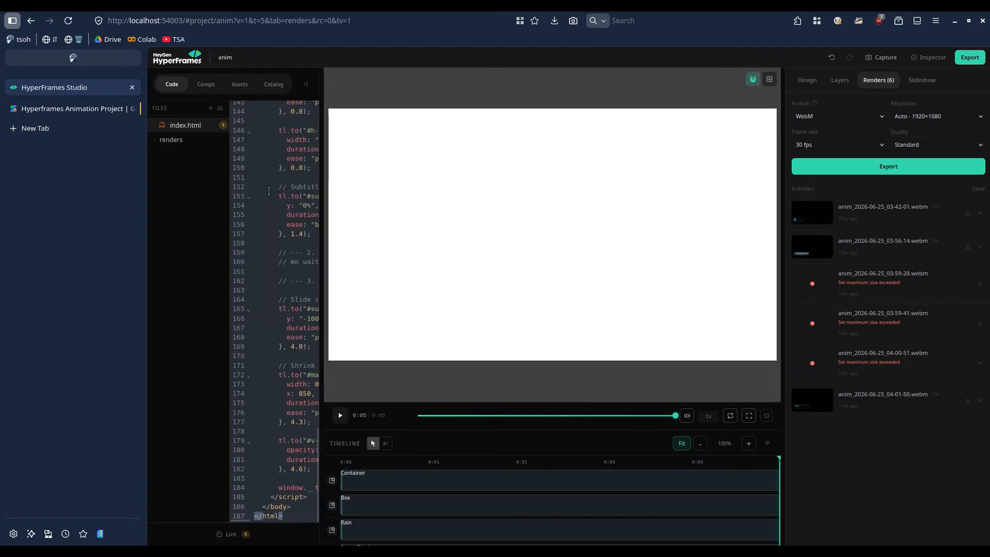
pyautogui.click(340, 416)
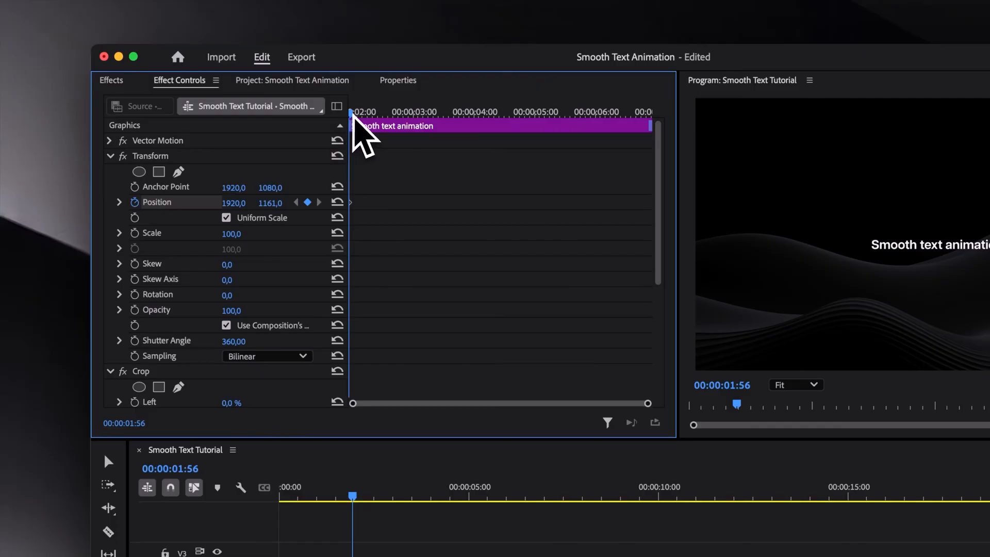
# In Premiere Pro, add a second Position keyframe for the text at 00:00:02:57 by resetting Position to 1920, 1080
pyautogui.moveTo(352, 115); pyautogui.dragTo(411, 124)
pyautogui.click(339, 202)
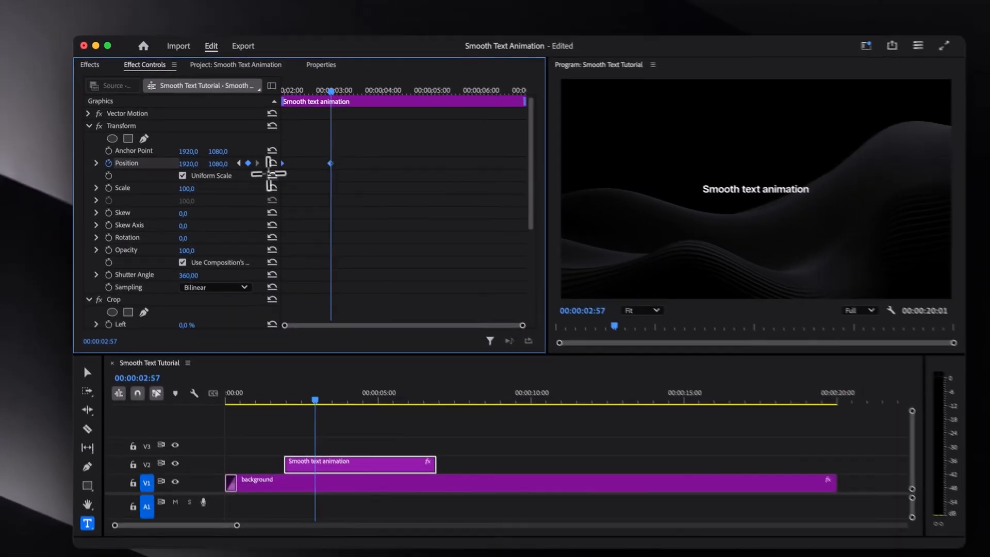
# Apply Ease In and Ease Out temporal interpolation to the Position keyframes and expand the Position property's graph
pyautogui.rightClick(409, 202)
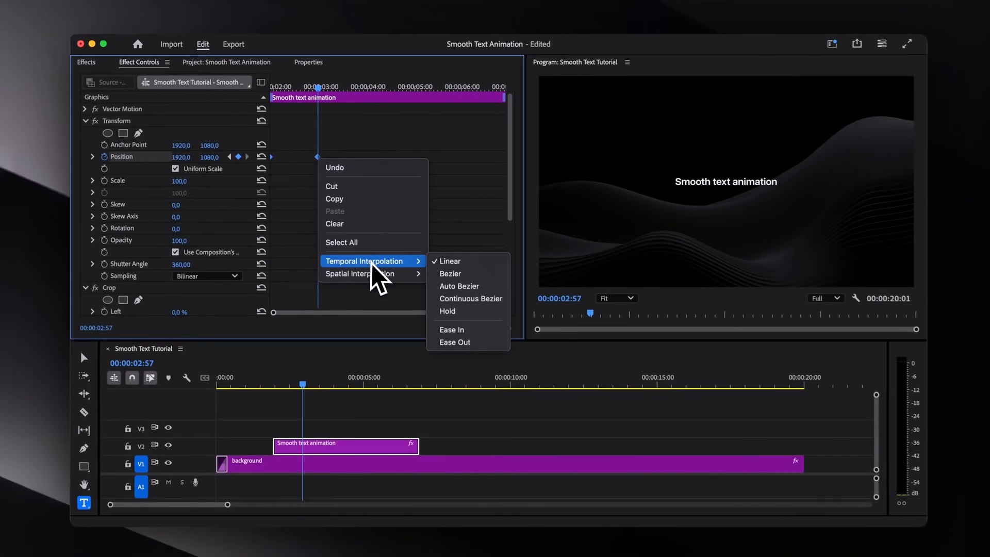
pyautogui.click(452, 330)
pyautogui.rightClick(318, 157)
pyautogui.moveTo(371, 262)
pyautogui.click(454, 342)
pyautogui.moveTo(503, 312); pyautogui.dragTo(456, 311)
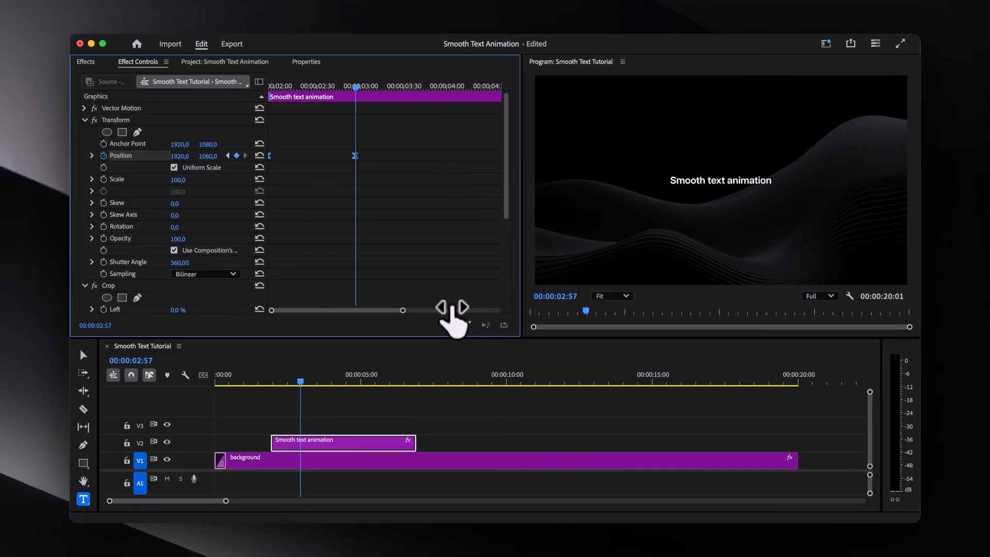
pyautogui.click(92, 155)
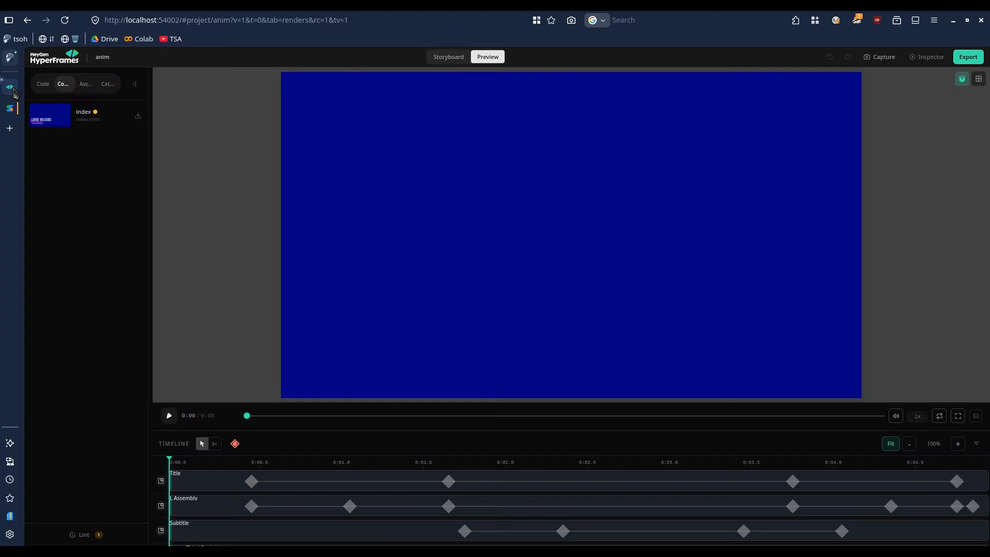
# In HyperFrames Studio, scrub the lower-third preview to about 2.2 seconds and open index.html in a widened code editor
pyautogui.moveTo(248, 421); pyautogui.dragTo(533, 433)
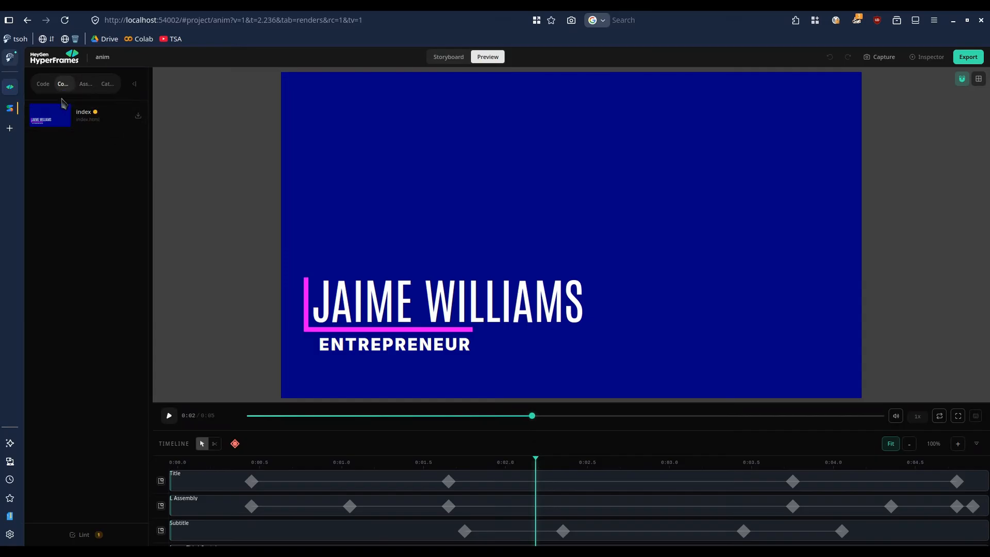
pyautogui.click(43, 84)
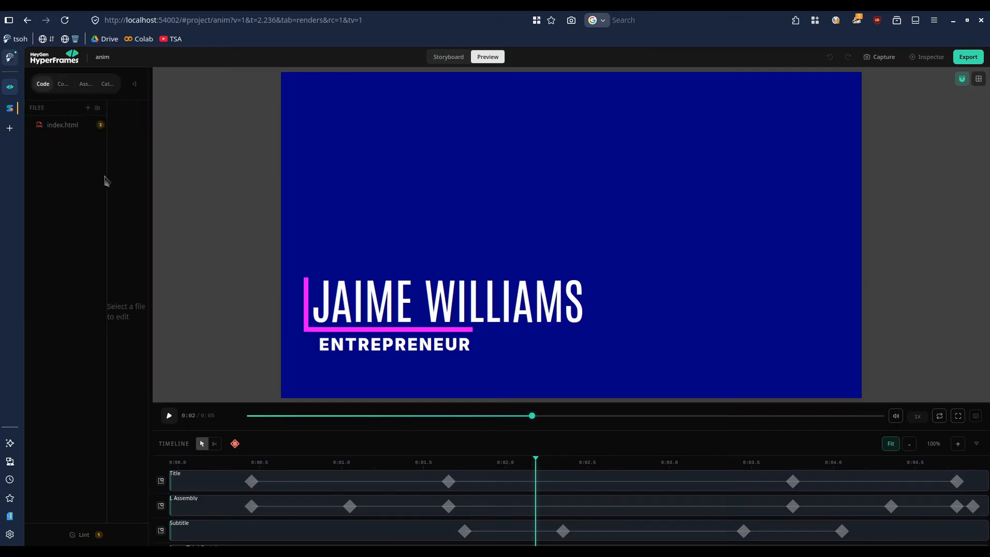
pyautogui.moveTo(146, 207); pyautogui.dragTo(427, 230)
pyautogui.click(56, 129)
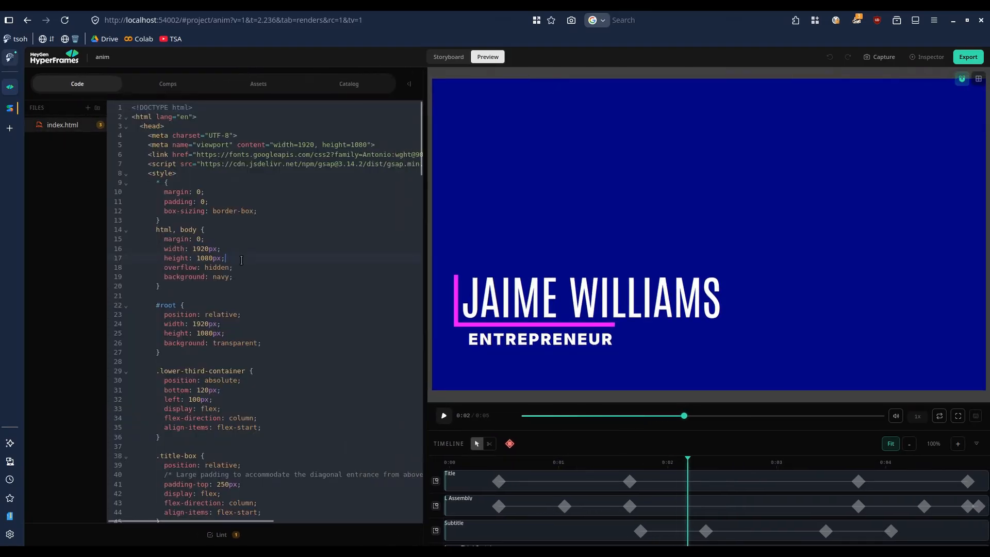
# Find the lower third's title text in index.html and replace it with "Waffles & Sirup"
pyautogui.hotkey('ctrl', 'f')
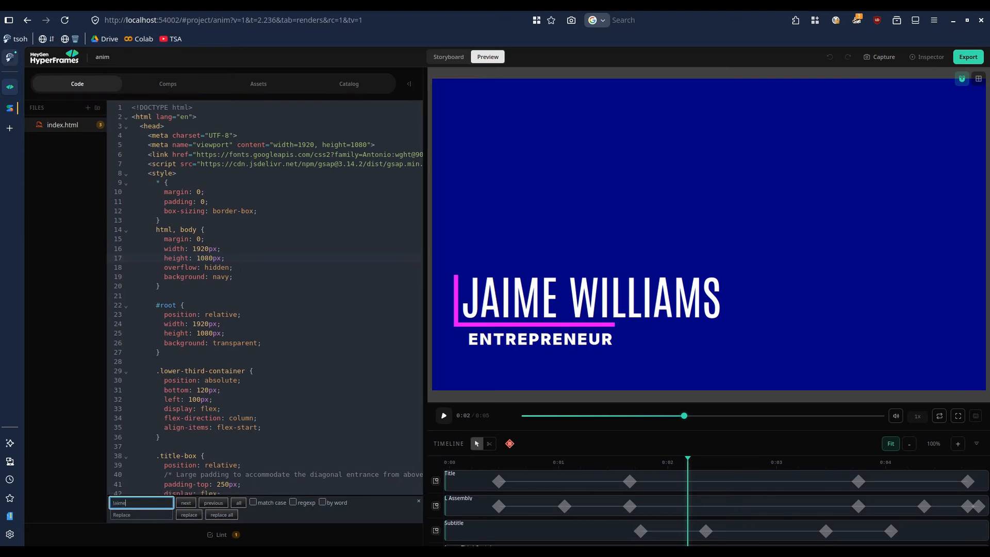
pyautogui.press('Return')
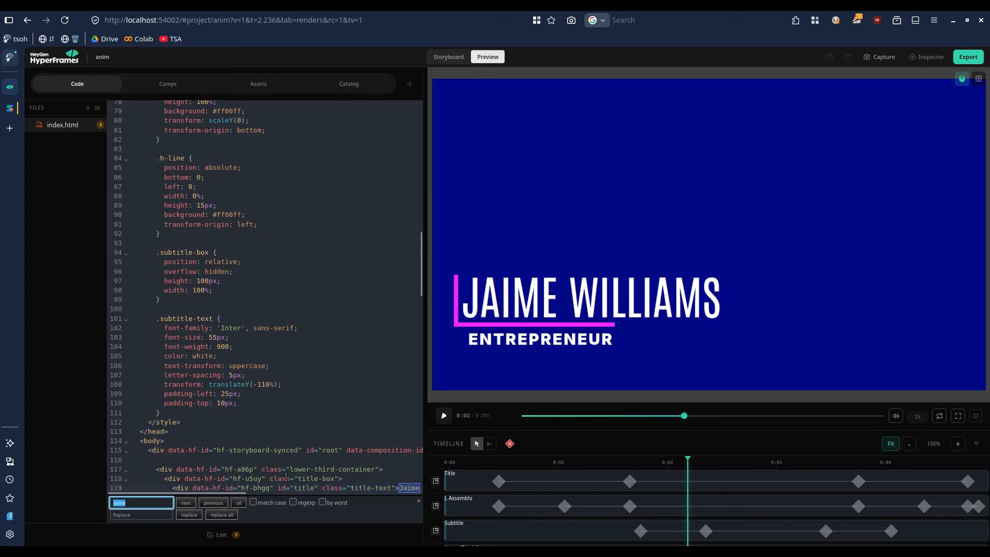
pyautogui.scroll(-3, 287, 477)
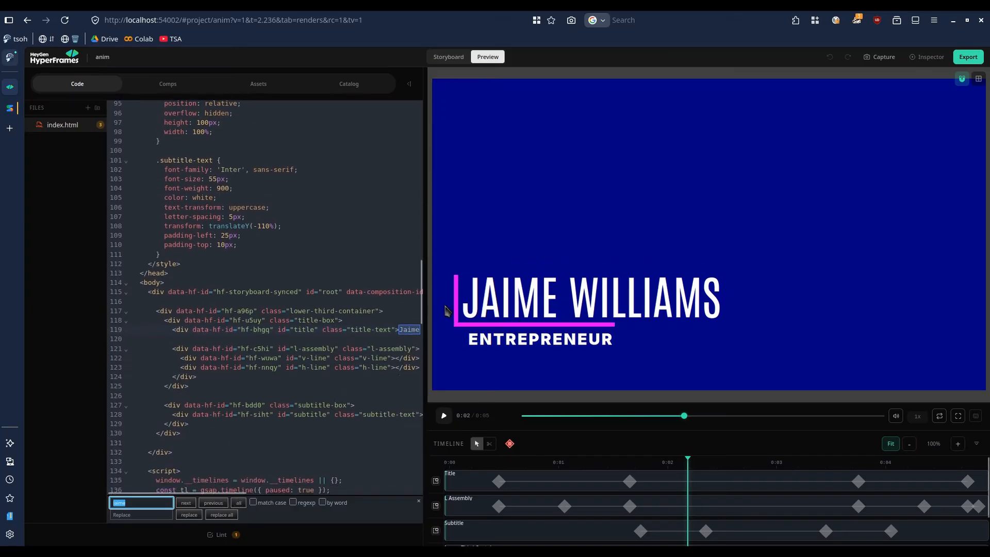
pyautogui.moveTo(425, 257); pyautogui.dragTo(516, 266)
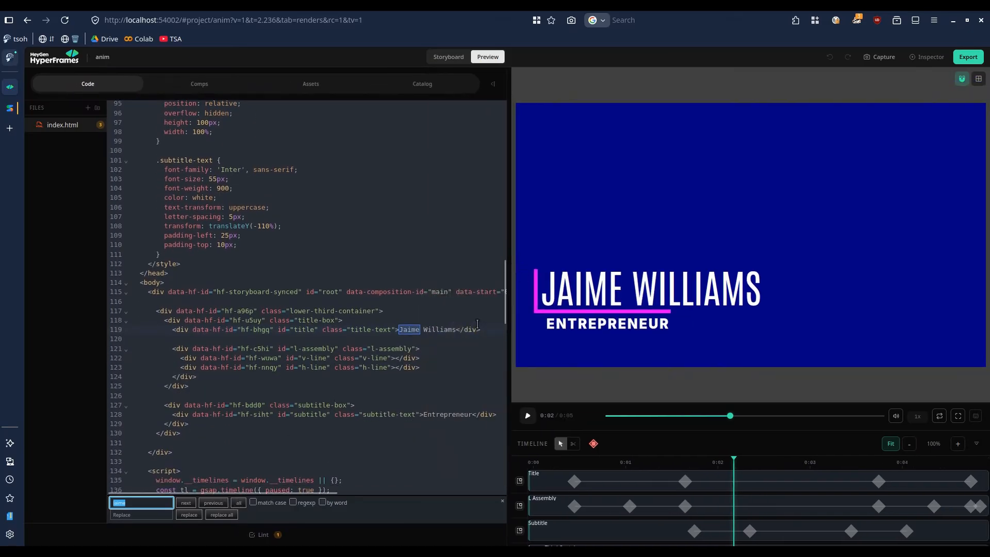
pyautogui.doubleClick(458, 329)
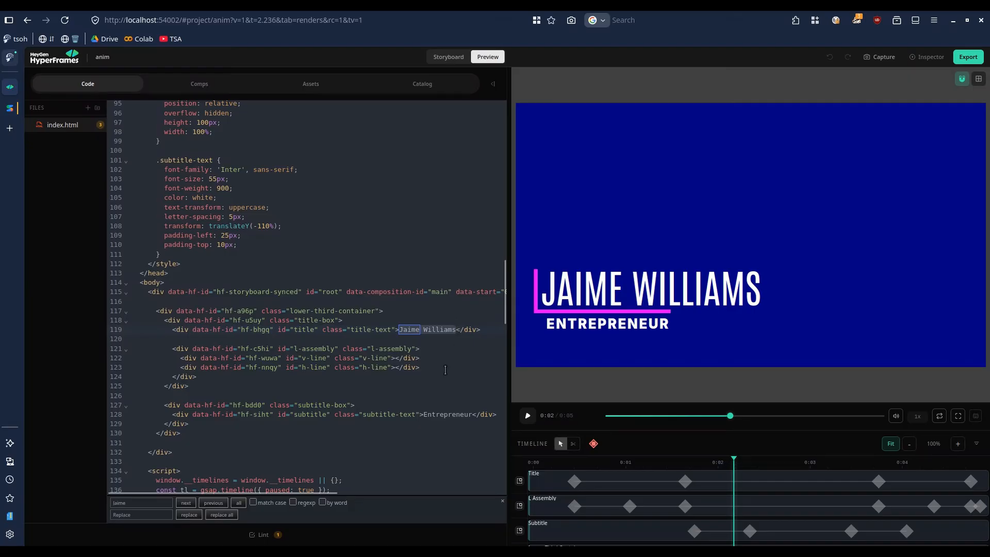
pyautogui.hotkey('shift', 'ctrl', 'Left')
pyautogui.press('BackSpace')
pyautogui.write('Waffl')
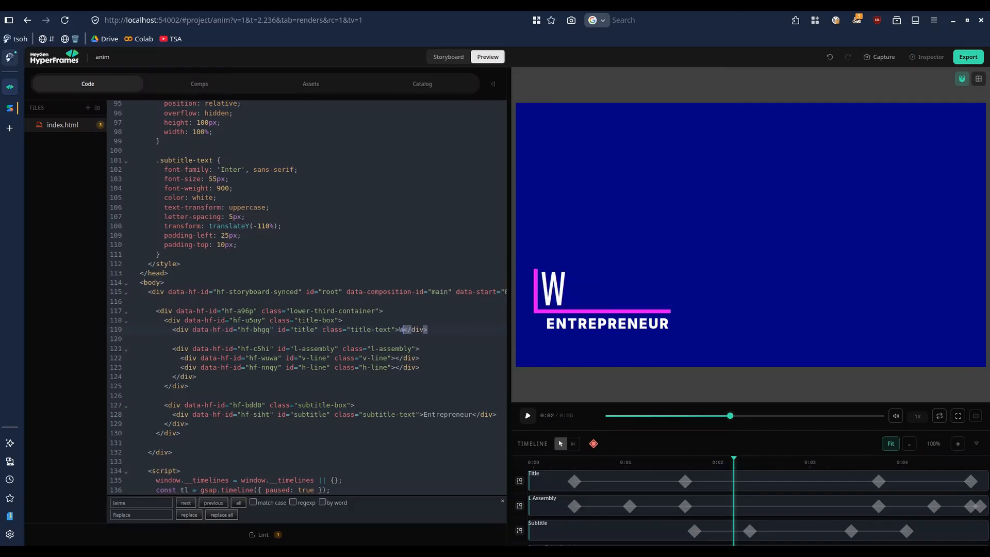
pyautogui.write('es & Sirup')
# Change the subtitle text to "For Breakfast" and scrub the preview to about 2.5 seconds to check it
pyautogui.doubleClick(448, 414)
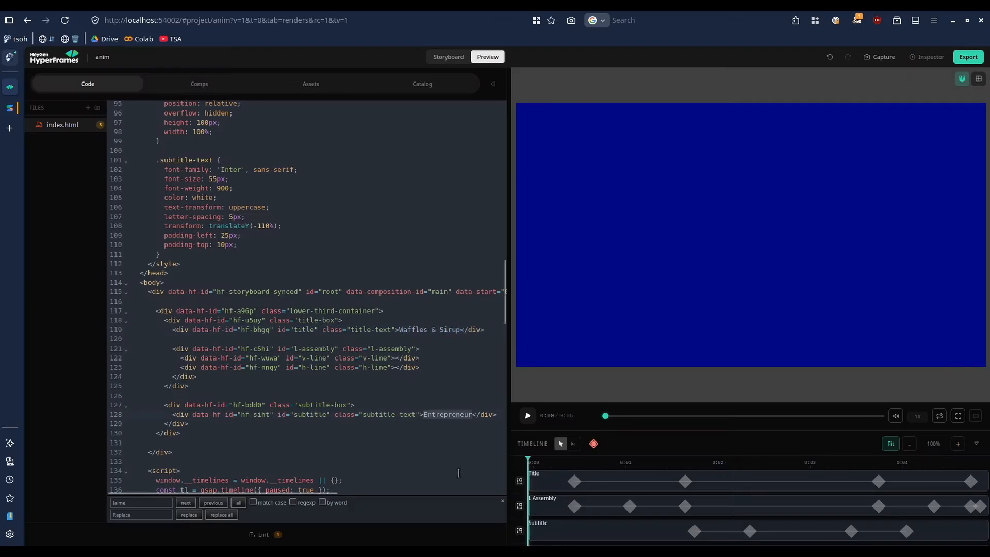
pyautogui.write('For Breakfast')
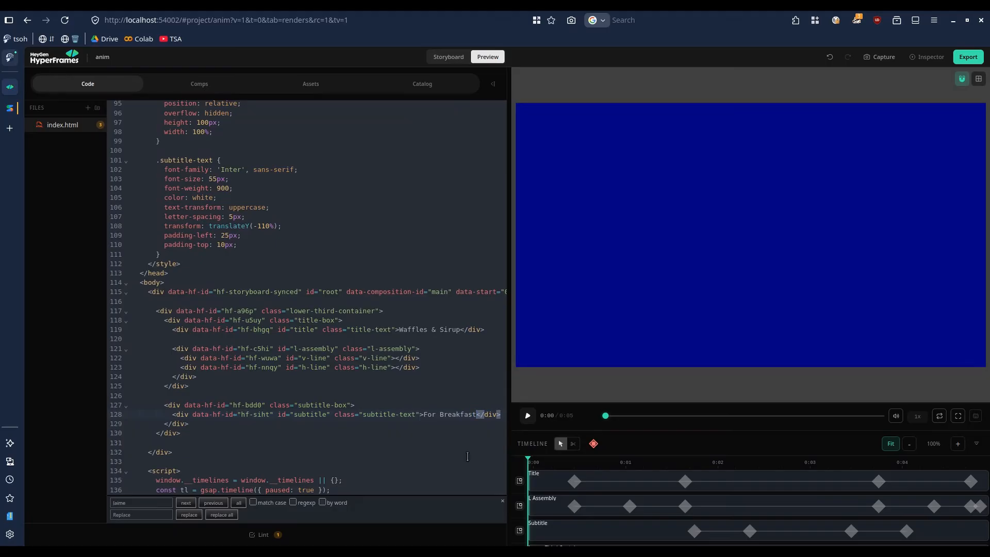
pyautogui.moveTo(605, 416); pyautogui.dragTo(750, 421)
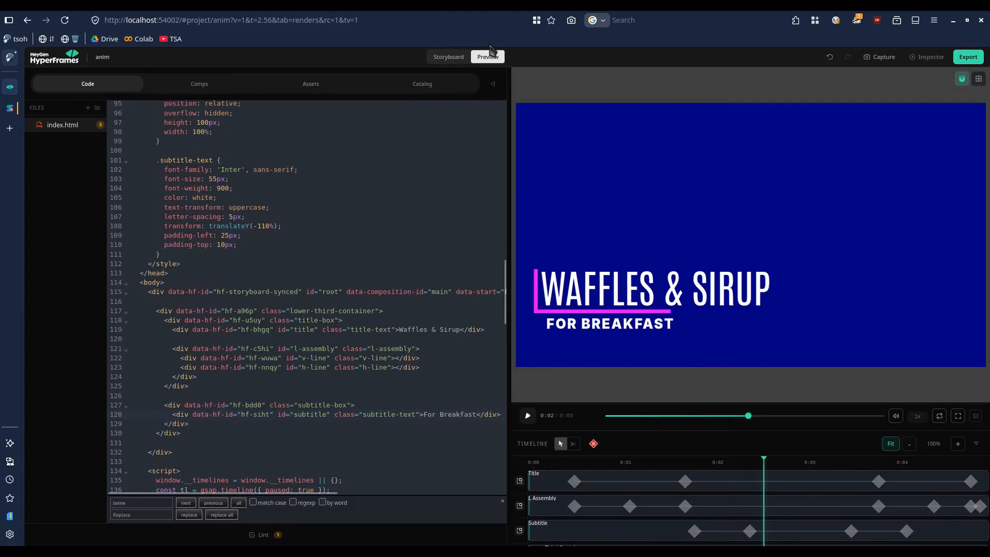
# Hide the code editor, set the render format to WebM, and export the animation
pyautogui.click(494, 84)
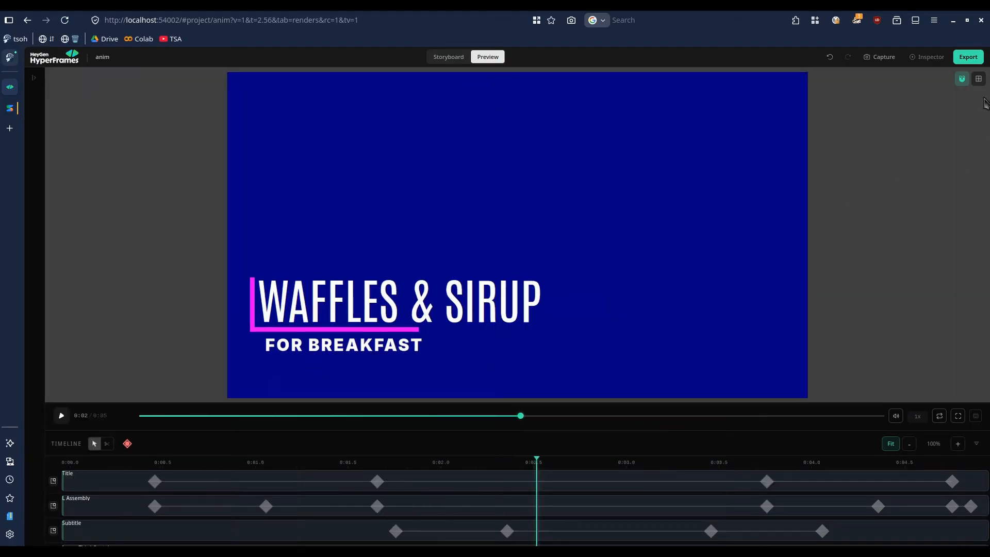
pyautogui.click(940, 60)
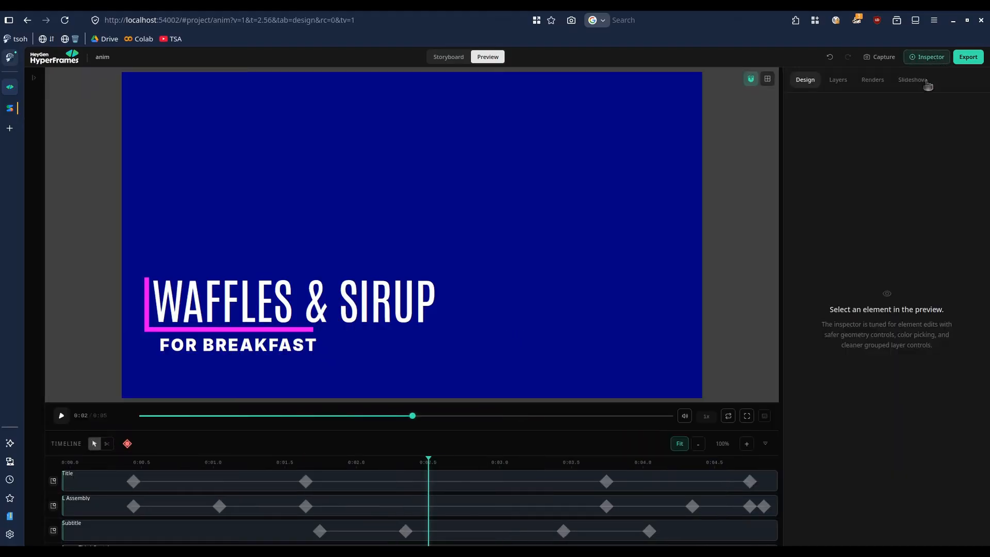
pyautogui.click(873, 80)
pyautogui.click(836, 124)
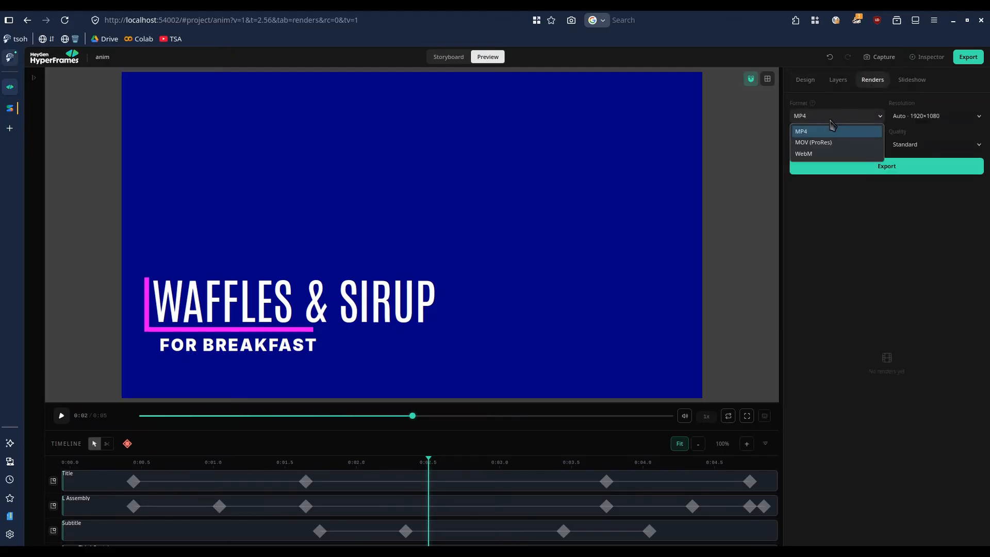
pyautogui.click(825, 152)
pyautogui.click(874, 168)
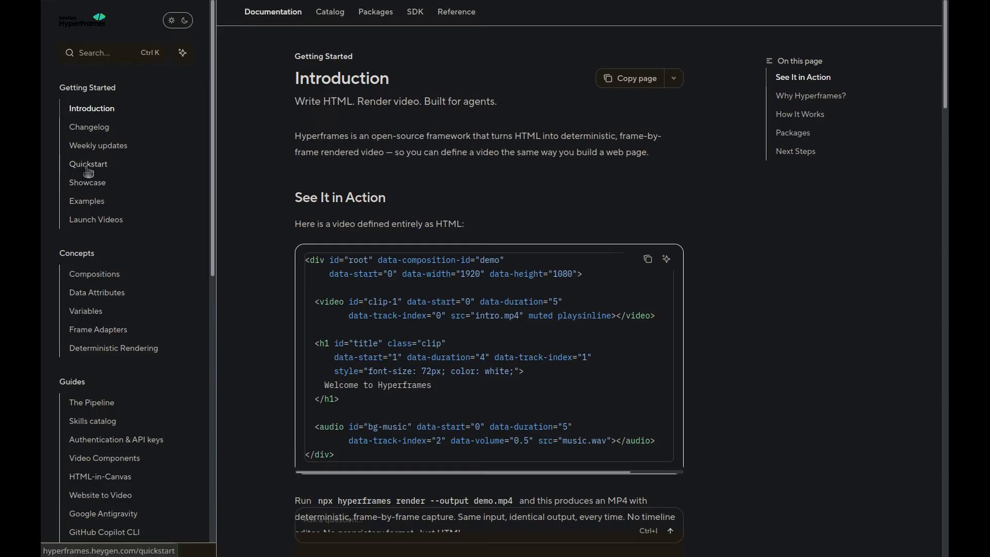
# Read the Quickstart page in the HyperFrames documentation and open the Other Tools course on runthestudio.com
pyautogui.click(89, 165)
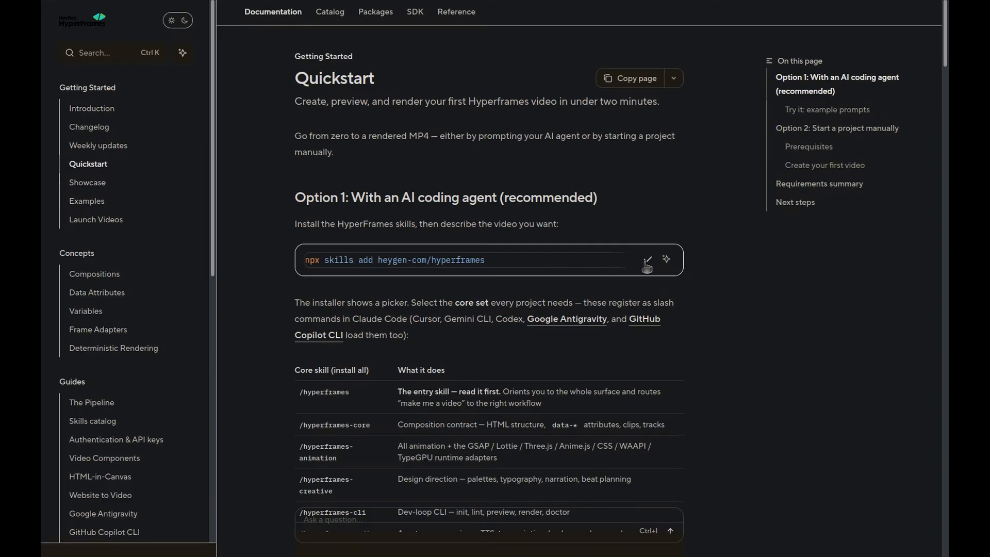
pyautogui.scroll(-3, 702, 299)
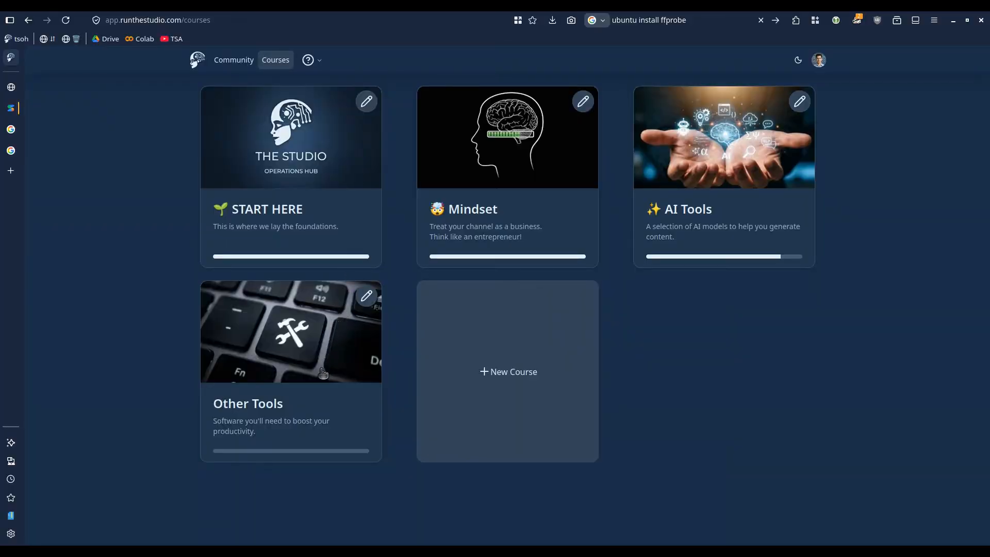
pyautogui.click(323, 373)
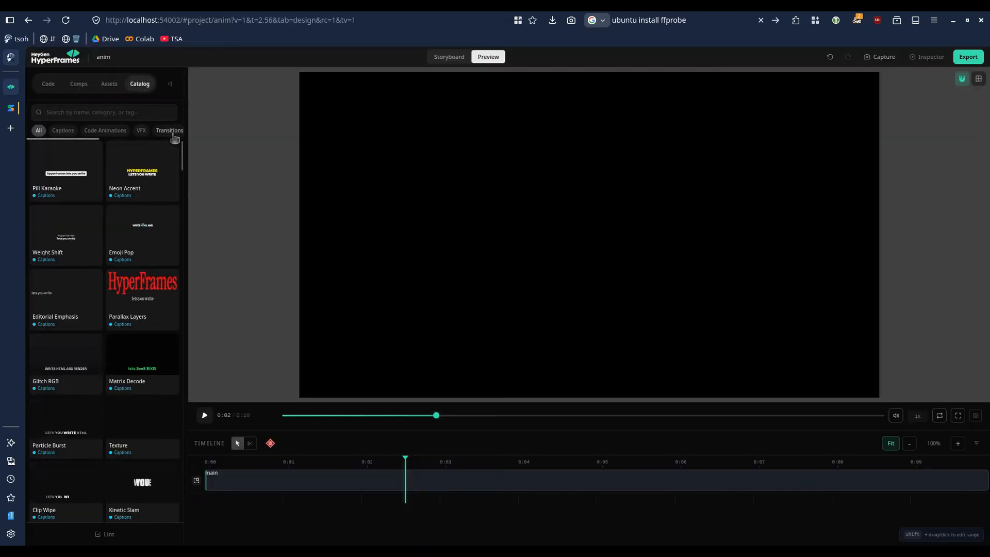
# Widen the catalog area and preview the Liquid Glass Notification block among the VFX and the Ridged Burn block among the Transitions
pyautogui.moveTo(191, 146); pyautogui.dragTo(325, 168)
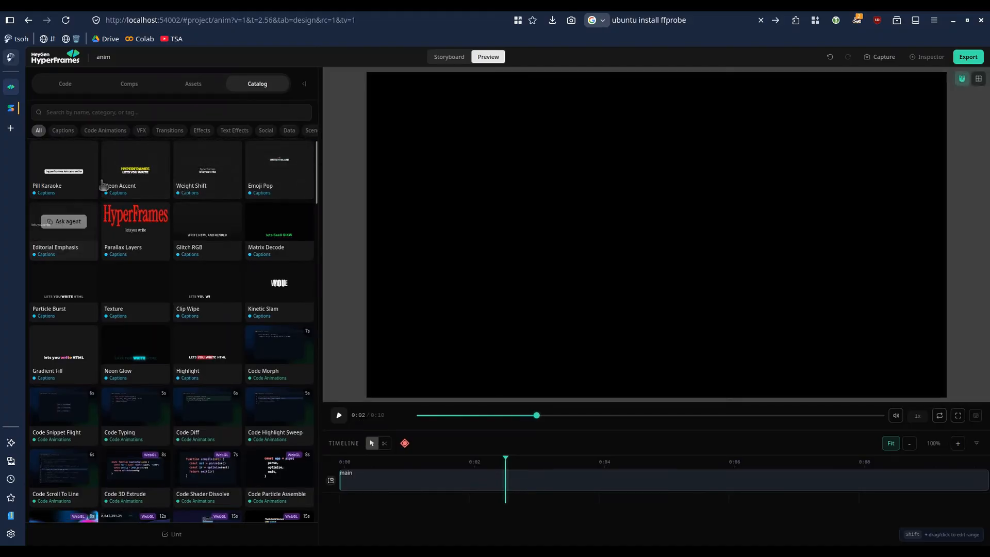
pyautogui.click(141, 130)
pyautogui.moveTo(113, 249)
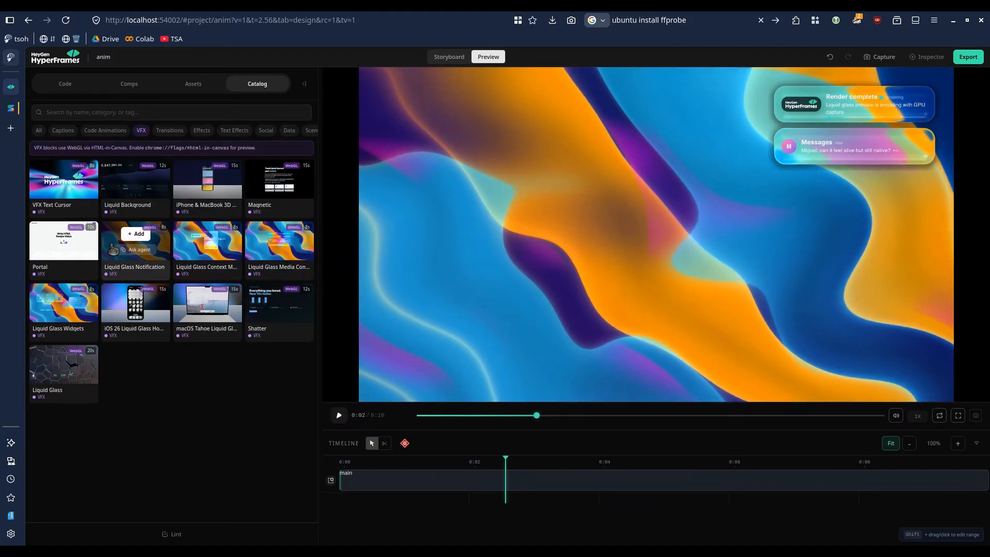
pyautogui.click(170, 130)
pyautogui.moveTo(195, 170)
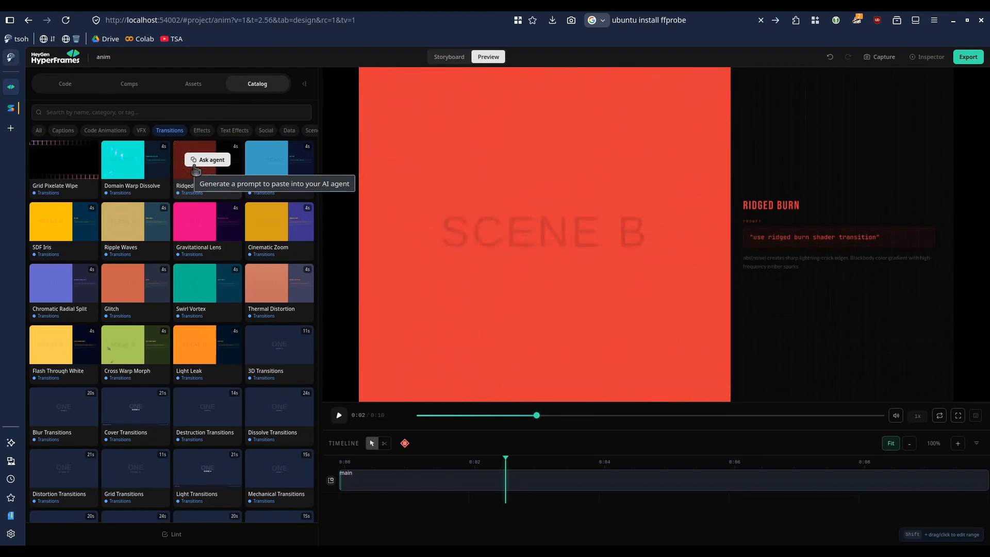
# Preview the US Map, Data Chart and NYC Paris Flight blocks in the Data category and the App Showcase block in Scenes
pyautogui.click(289, 130)
pyautogui.moveTo(152, 168)
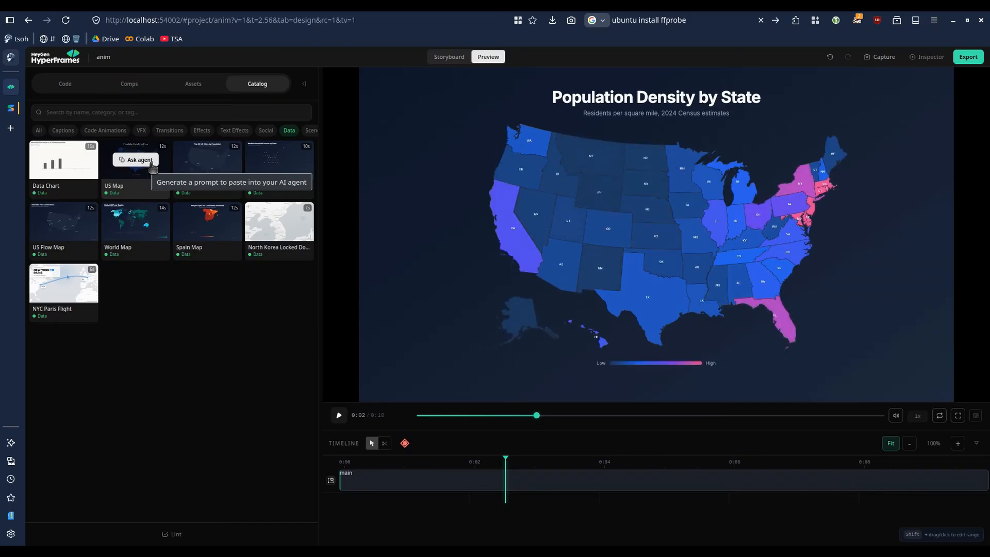
pyautogui.moveTo(76, 159)
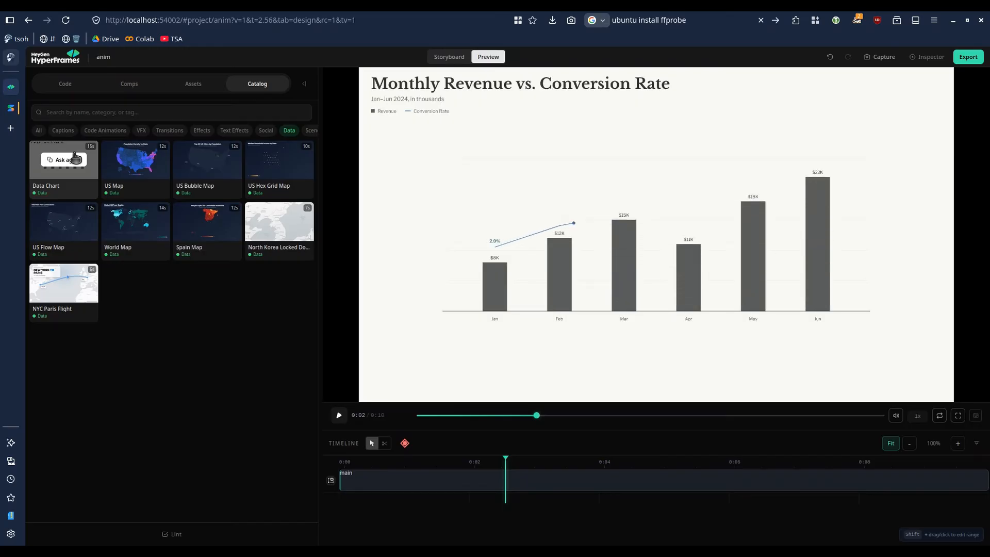
pyautogui.click(312, 130)
pyautogui.moveTo(227, 167)
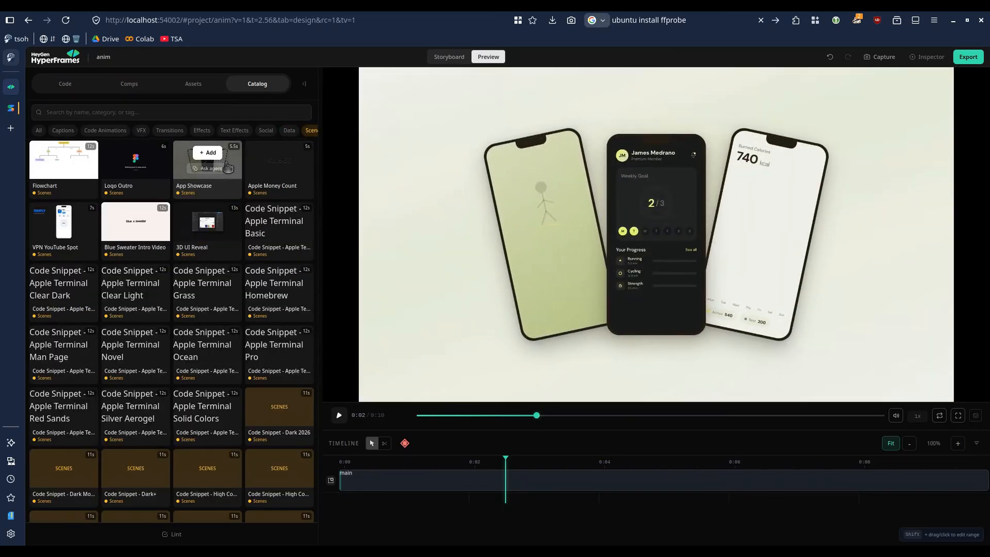
pyautogui.click(289, 130)
pyautogui.moveTo(93, 302)
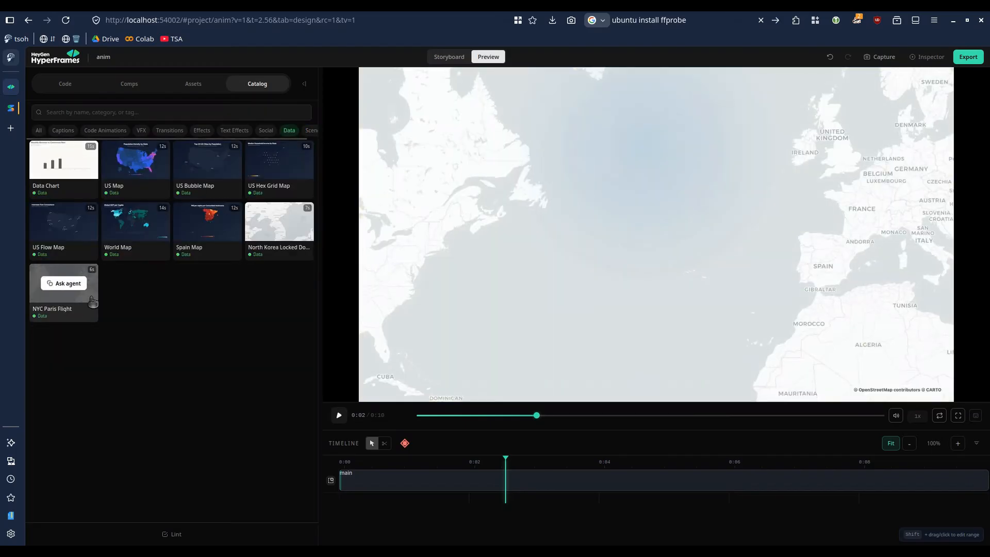